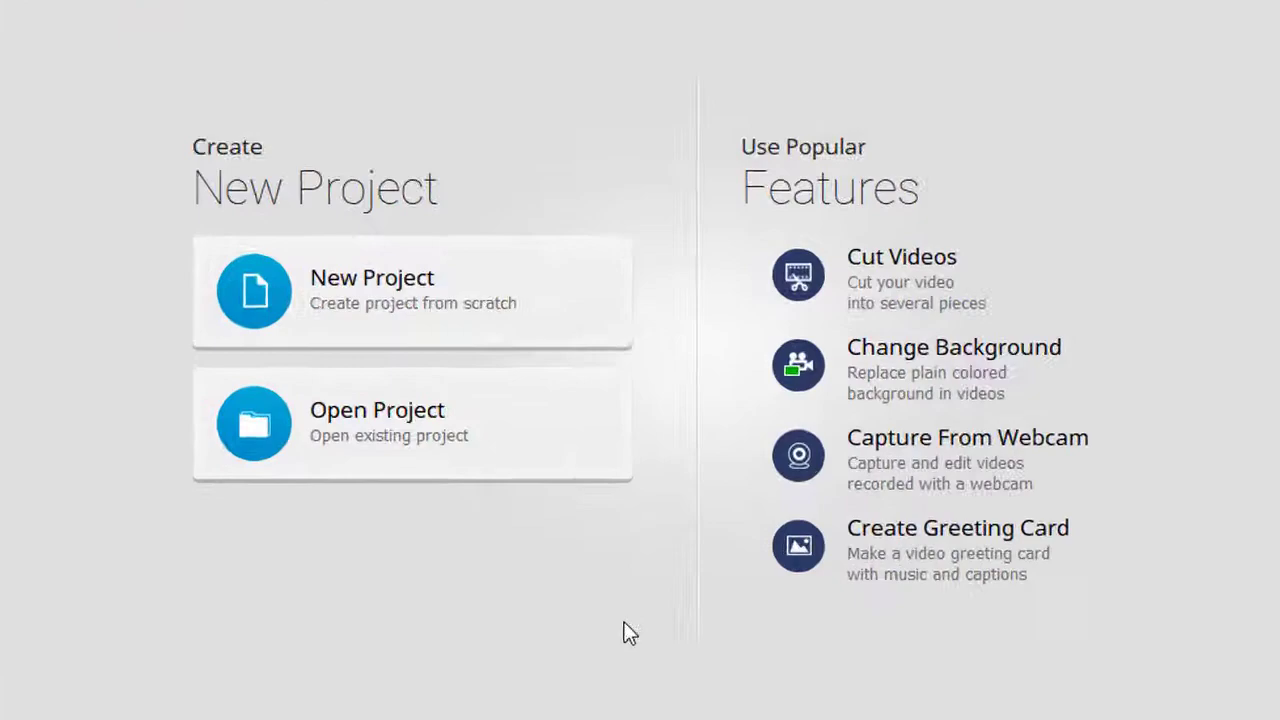
# Step: Import videos 1 through 5, including 2.mp4, 3.mp4 and 4.mov, onto the timeline
pyautogui.click(435, 297)
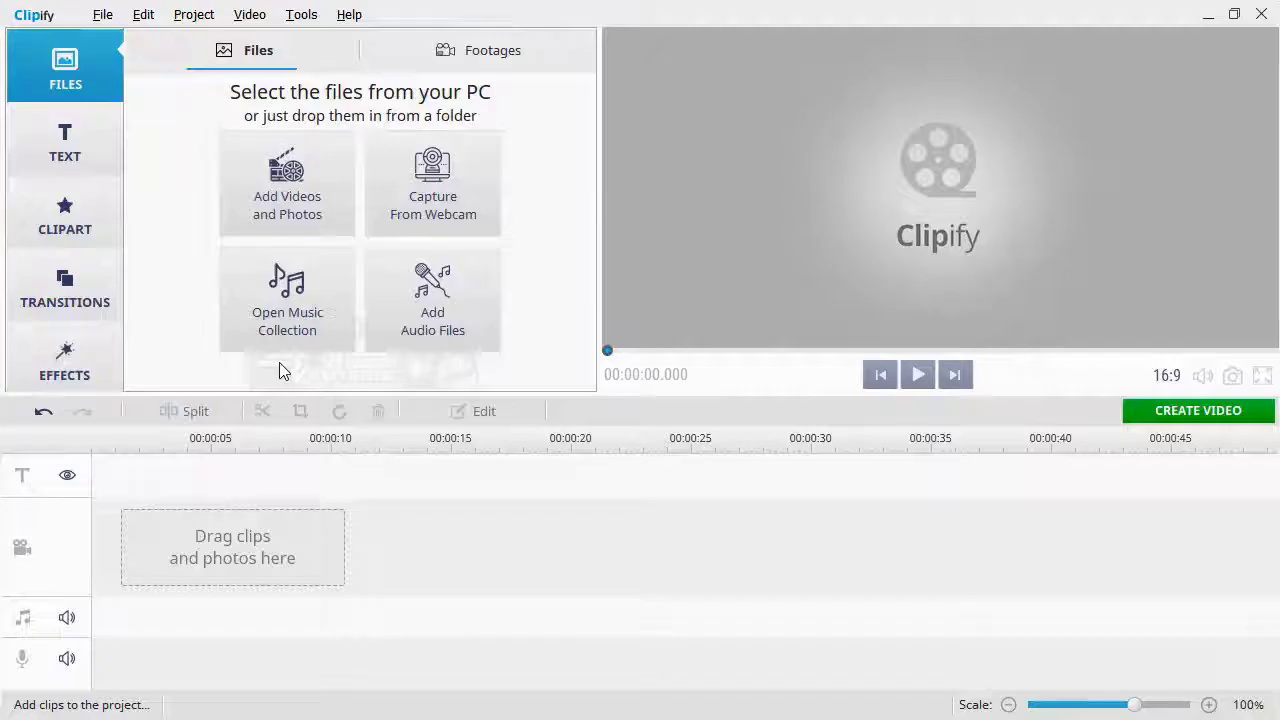
pyautogui.click(287, 183)
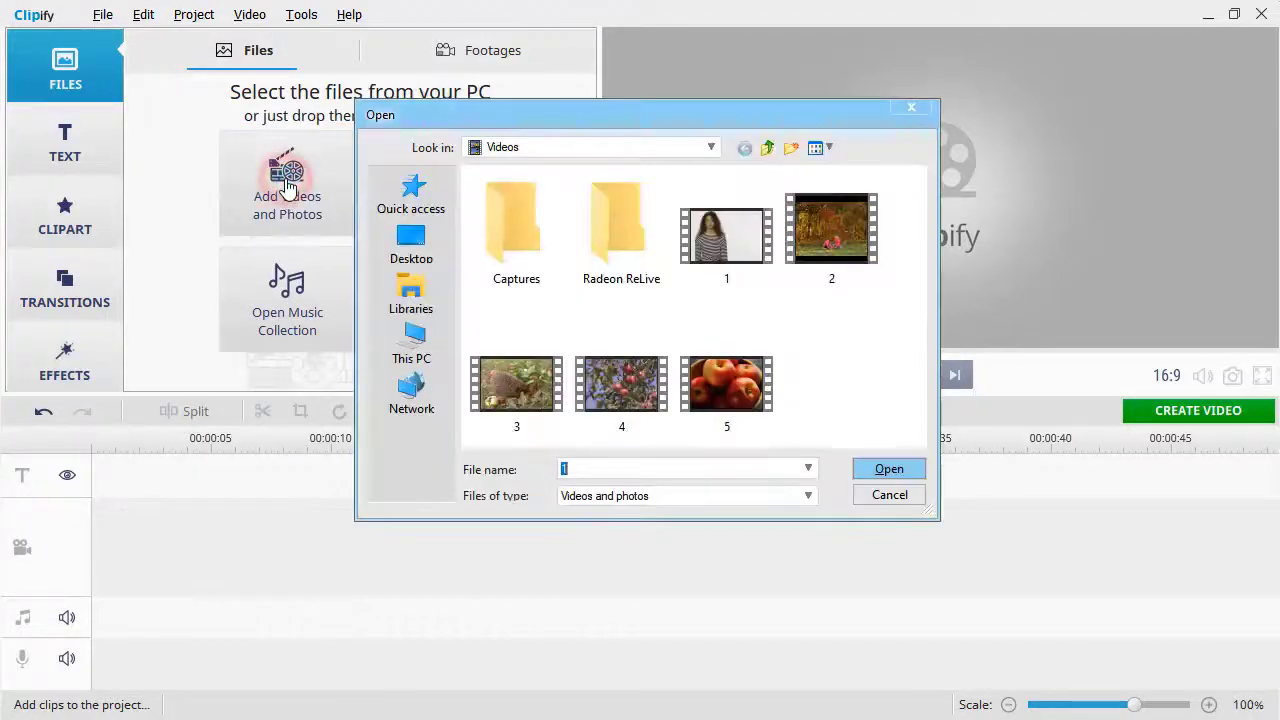
pyautogui.click(715, 240)
pyautogui.keyDown('ctrl'); pyautogui.click(830, 240); pyautogui.keyUp('ctrl')
pyautogui.keyDown('ctrl'); pyautogui.click(503, 400); pyautogui.keyUp('ctrl')
pyautogui.keyDown('ctrl'); pyautogui.click(620, 385); pyautogui.keyUp('ctrl')
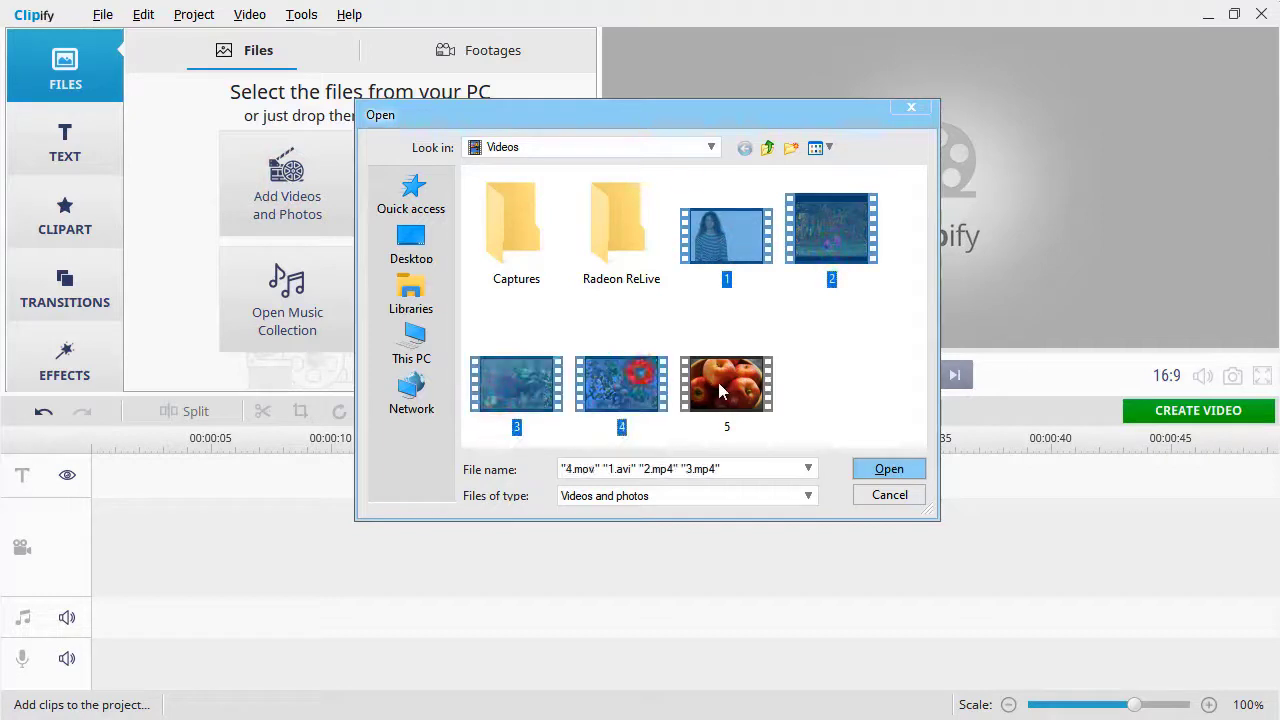
pyautogui.keyDown('ctrl'); pyautogui.click(719, 382); pyautogui.keyUp('ctrl')
pyautogui.click(889, 468)
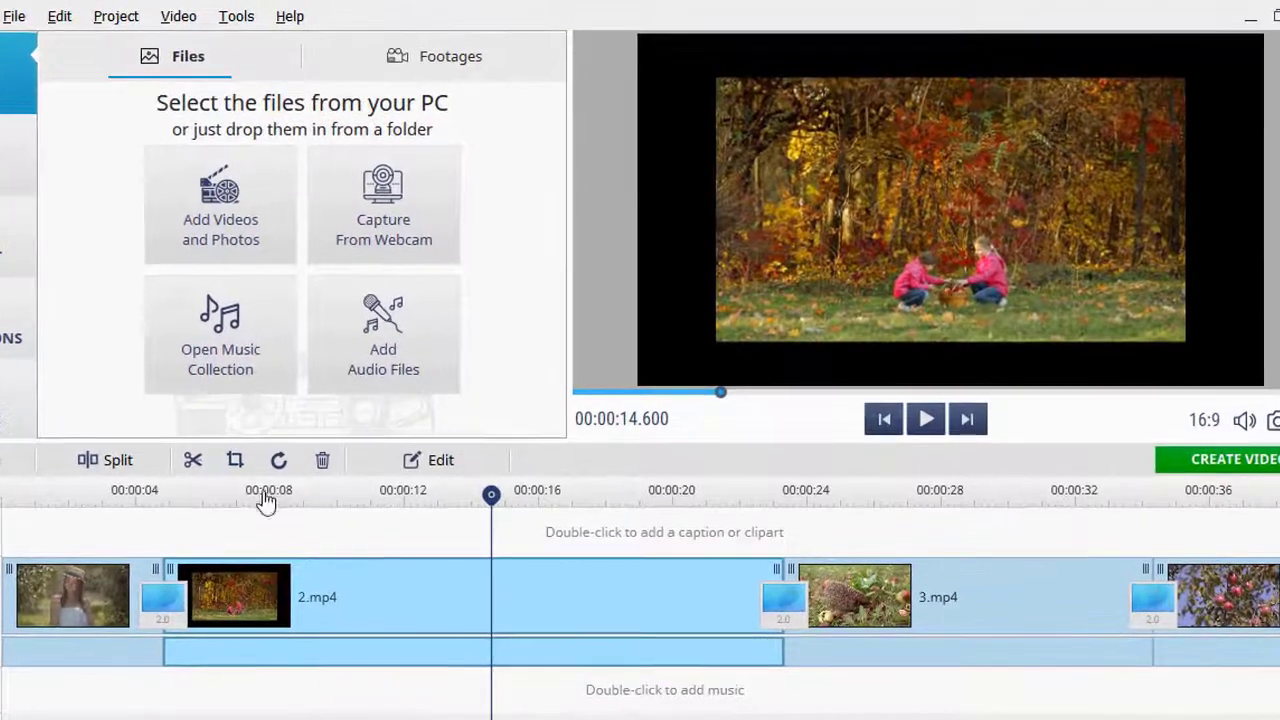
pyautogui.click(245, 454)
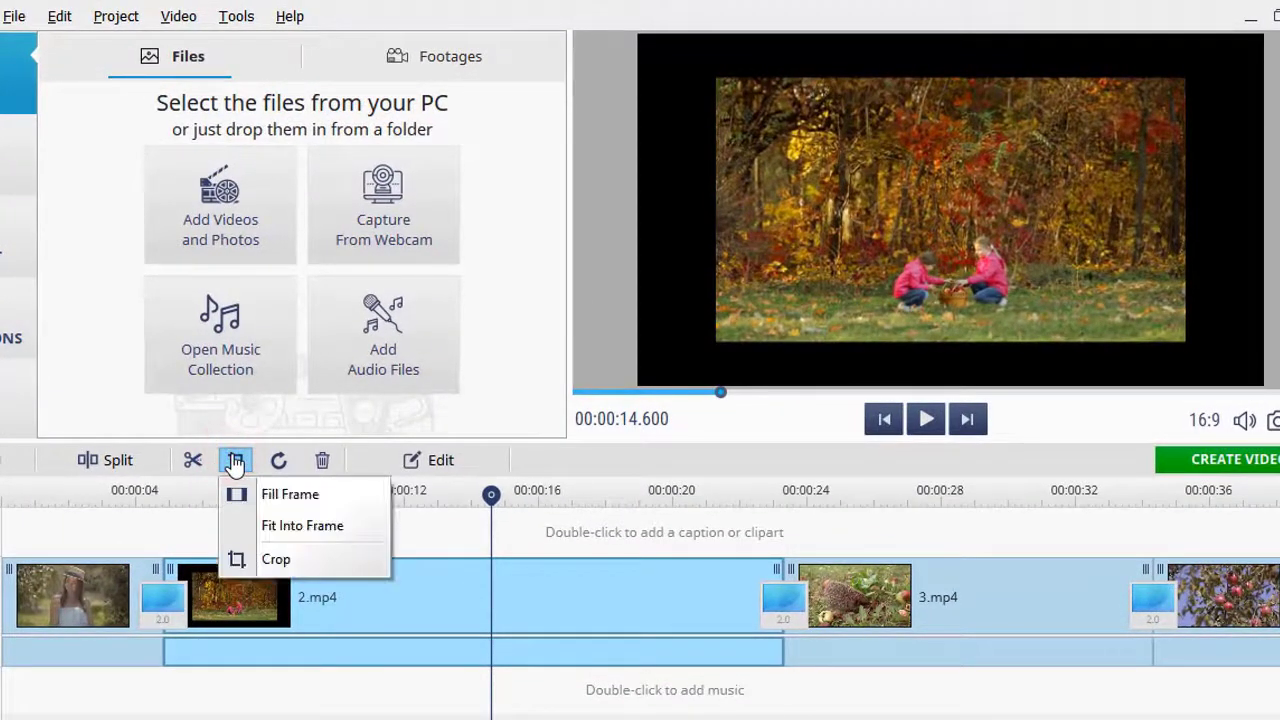
pyautogui.click(290, 495)
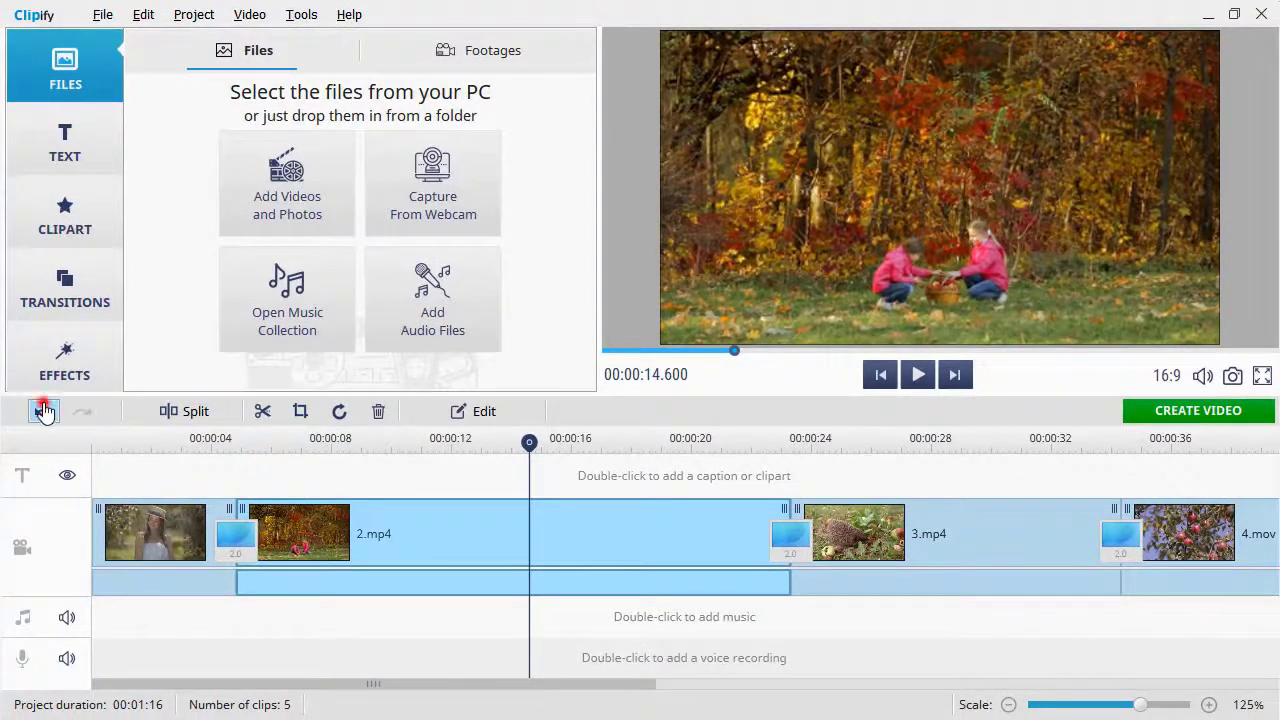
pyautogui.click(43, 411)
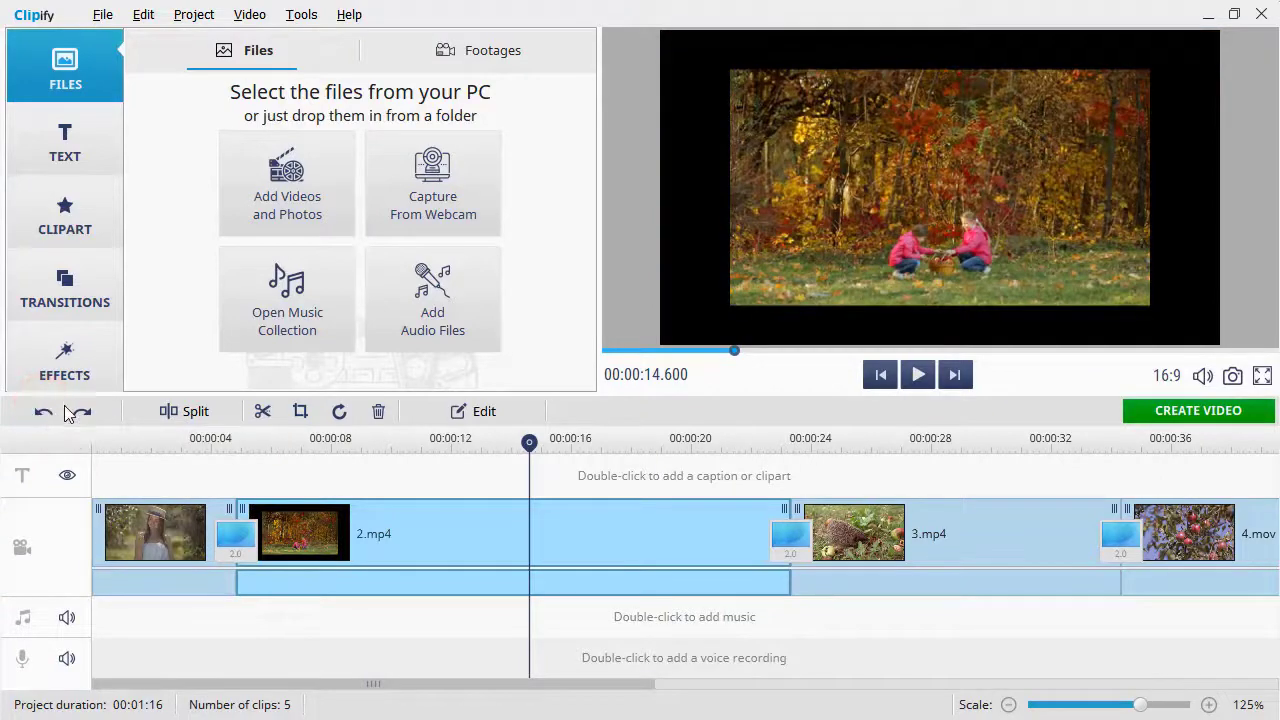
pyautogui.click(302, 413)
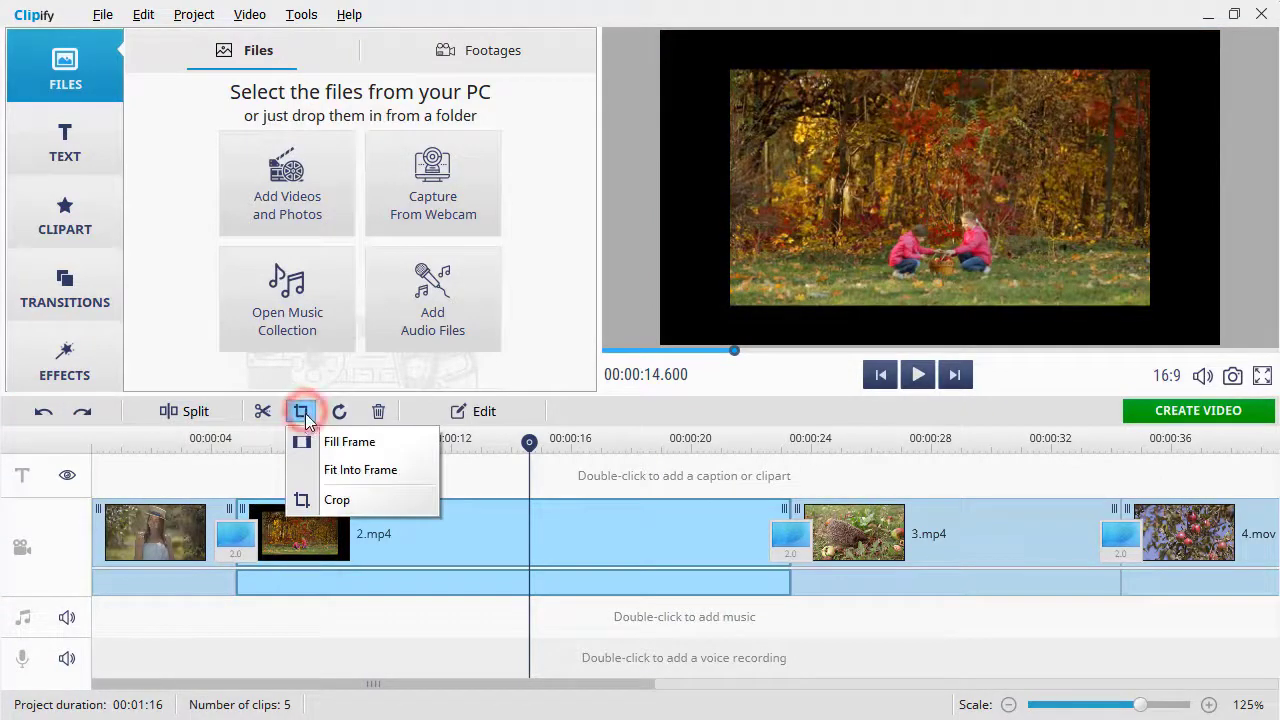
# Step: Draw a 16:9 crop frame of 802x451 on 2.mp4 around the two children
pyautogui.click(330, 499)
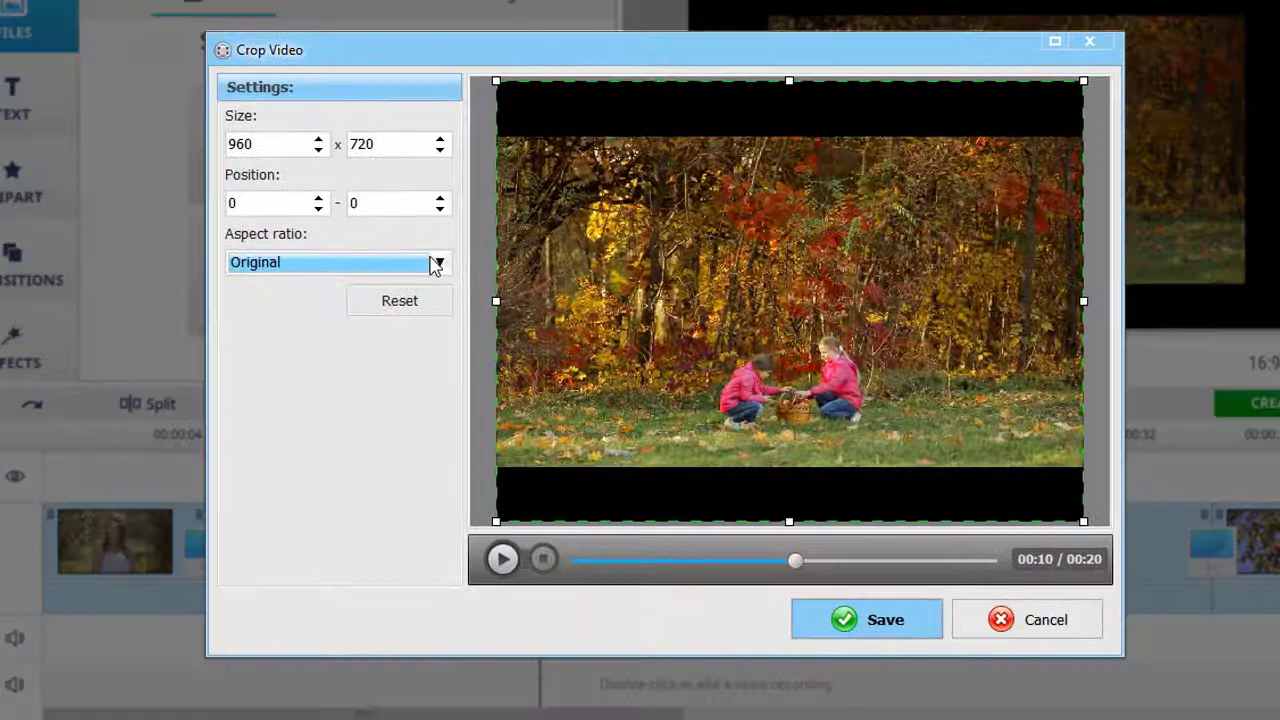
pyautogui.click(436, 262)
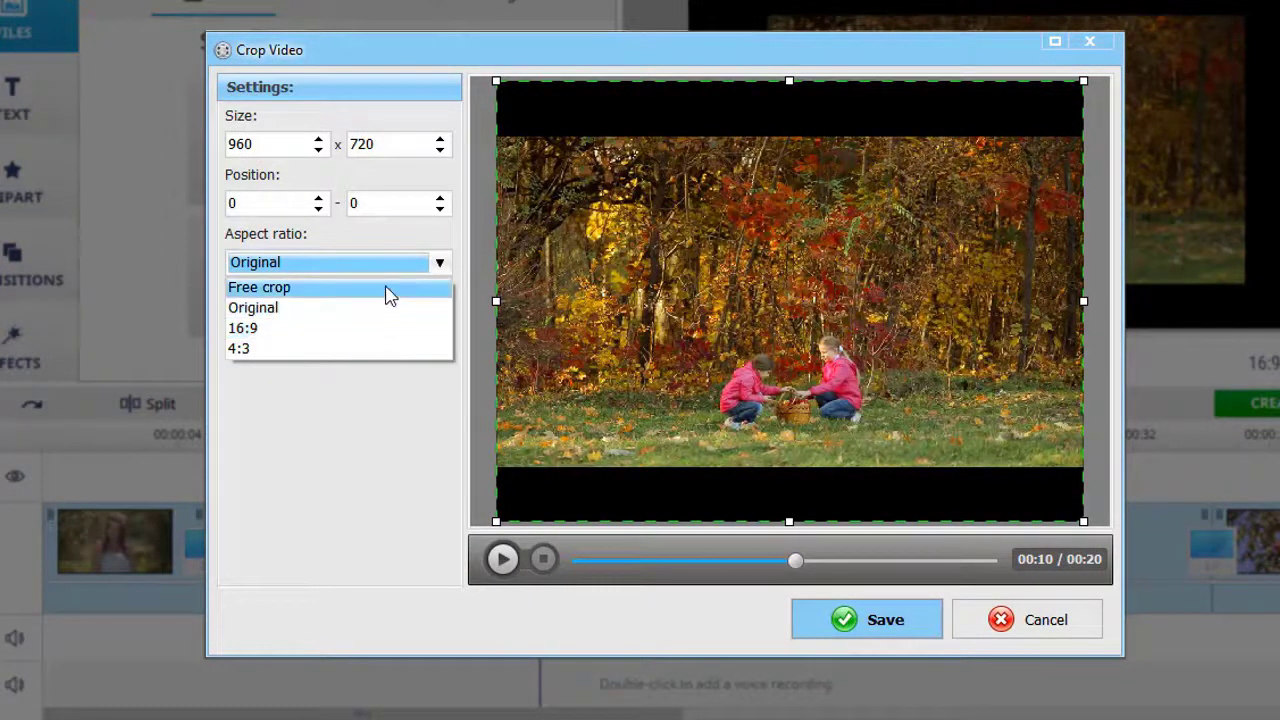
pyautogui.click(385, 330)
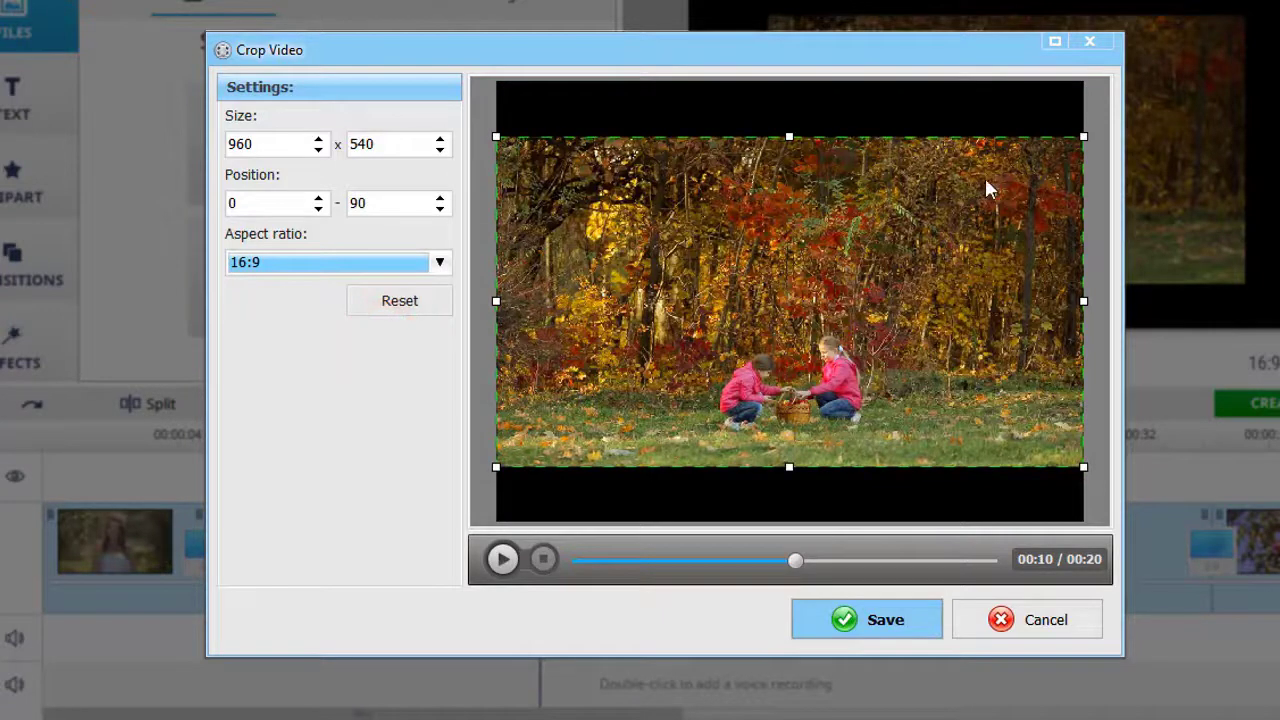
pyautogui.moveTo(1086, 136); pyautogui.dragTo(986, 190)
pyautogui.moveTo(920, 267); pyautogui.dragTo(972, 266)
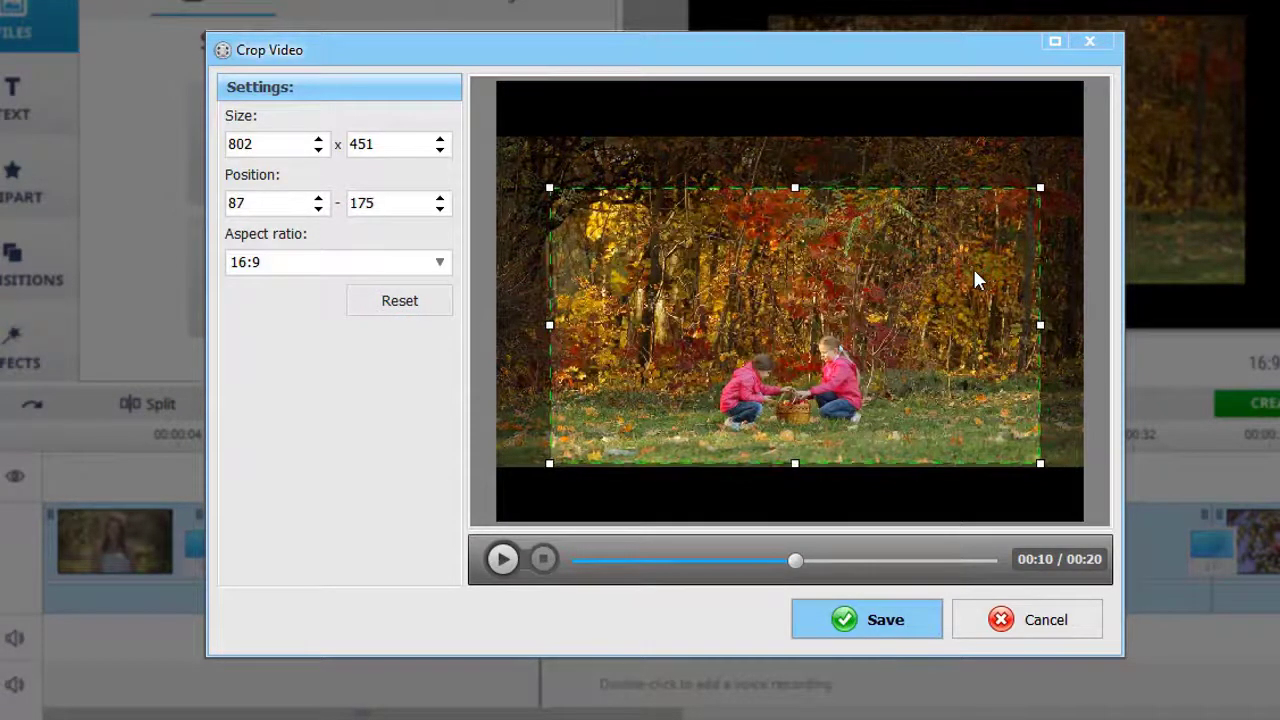
# Step: Save the 2.mp4 crop and enable Auto enhancement on the girl-in-hat clip
pyautogui.click(899, 619)
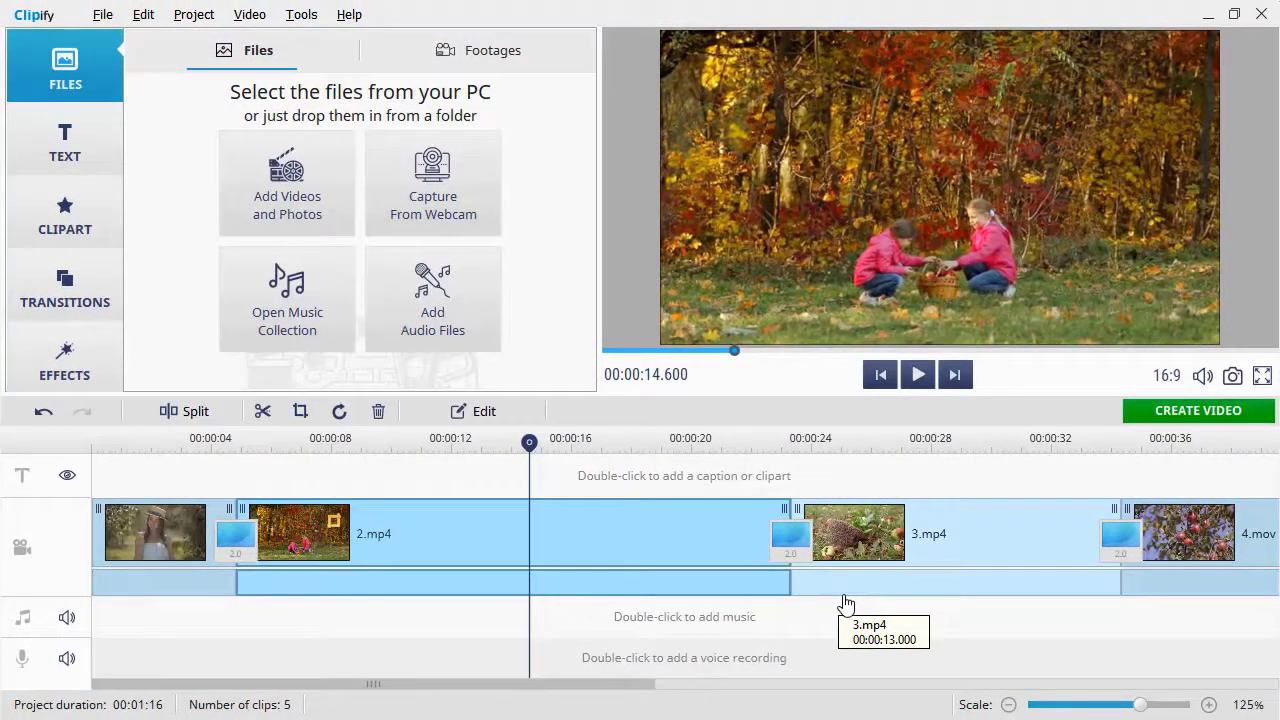
pyautogui.click(139, 521)
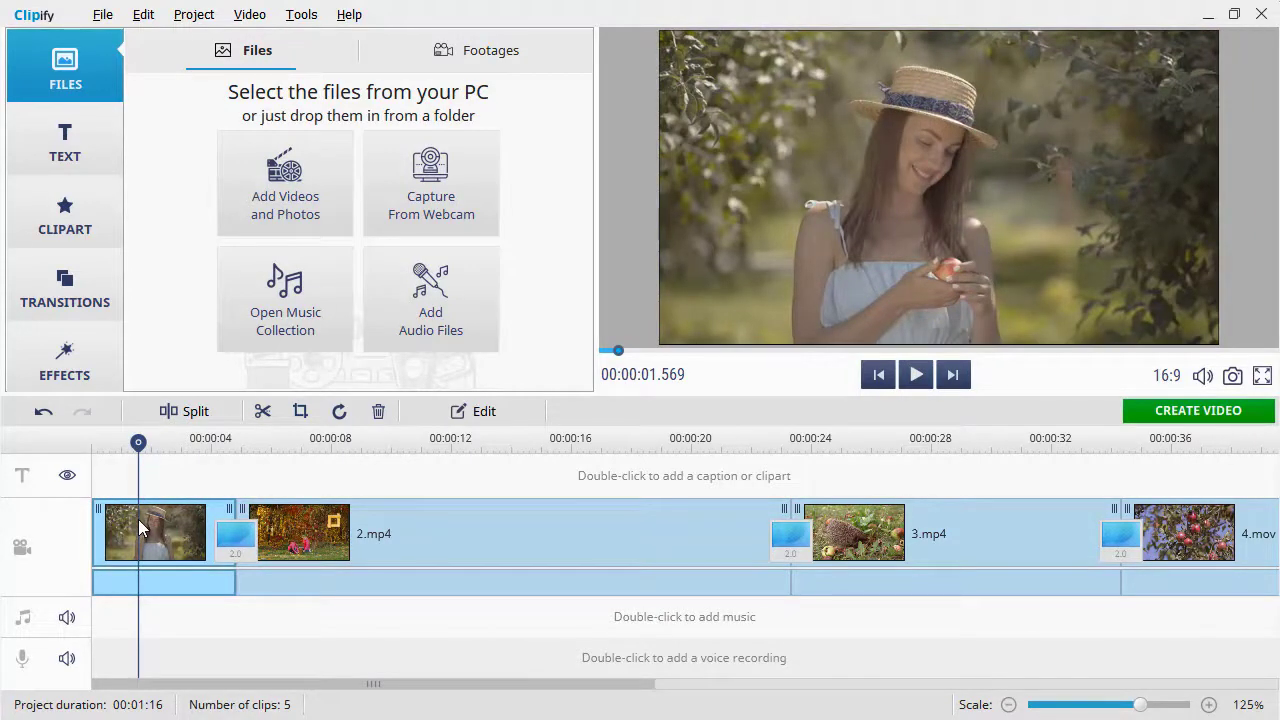
pyautogui.click(463, 415)
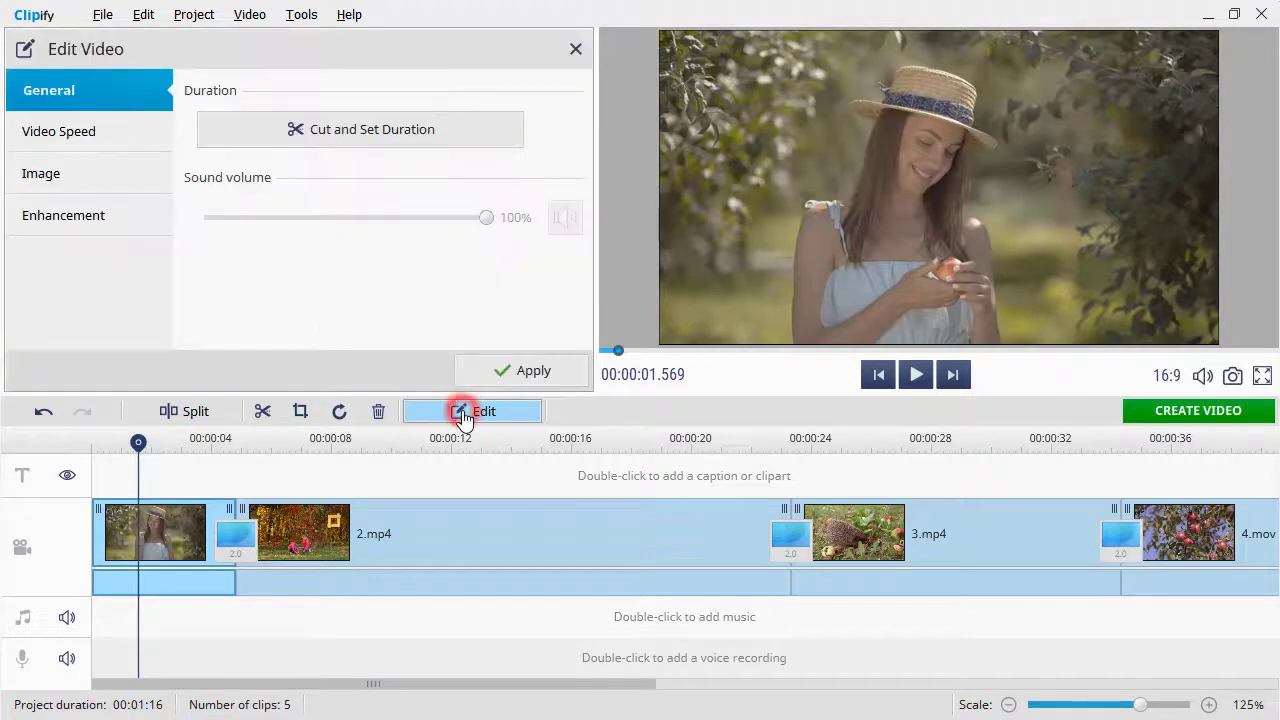
pyautogui.click(124, 217)
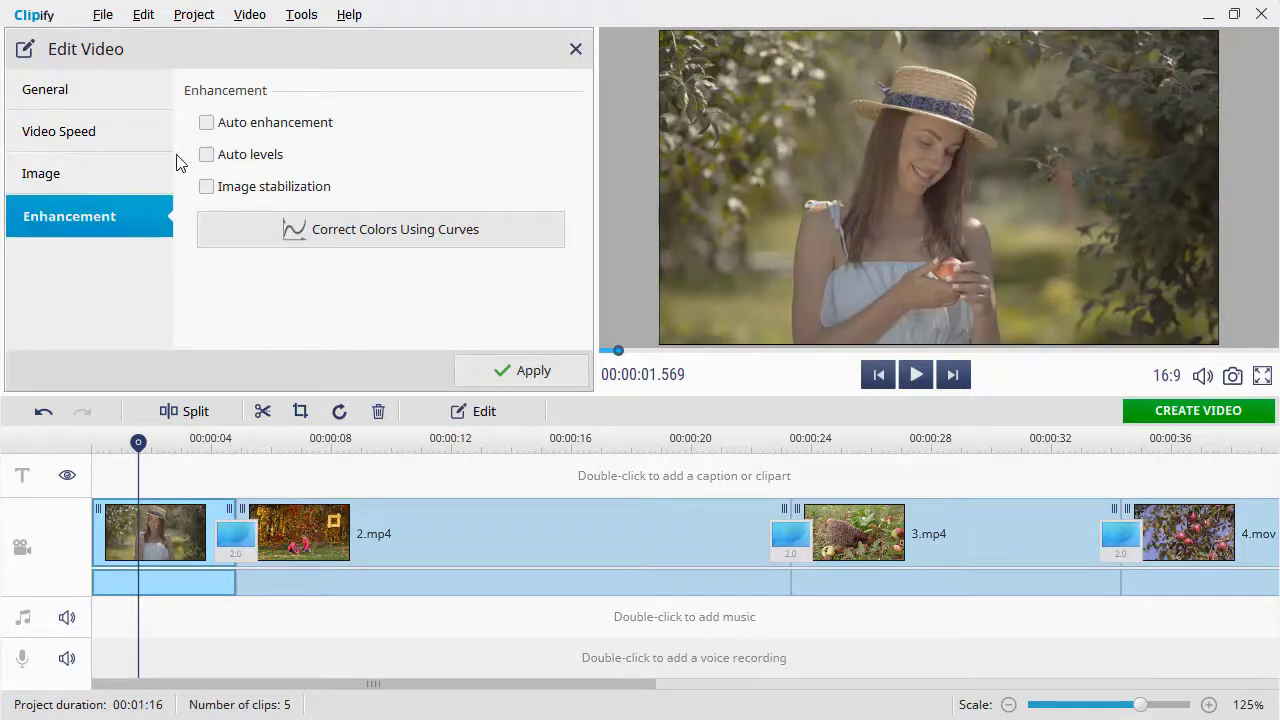
pyautogui.click(206, 124)
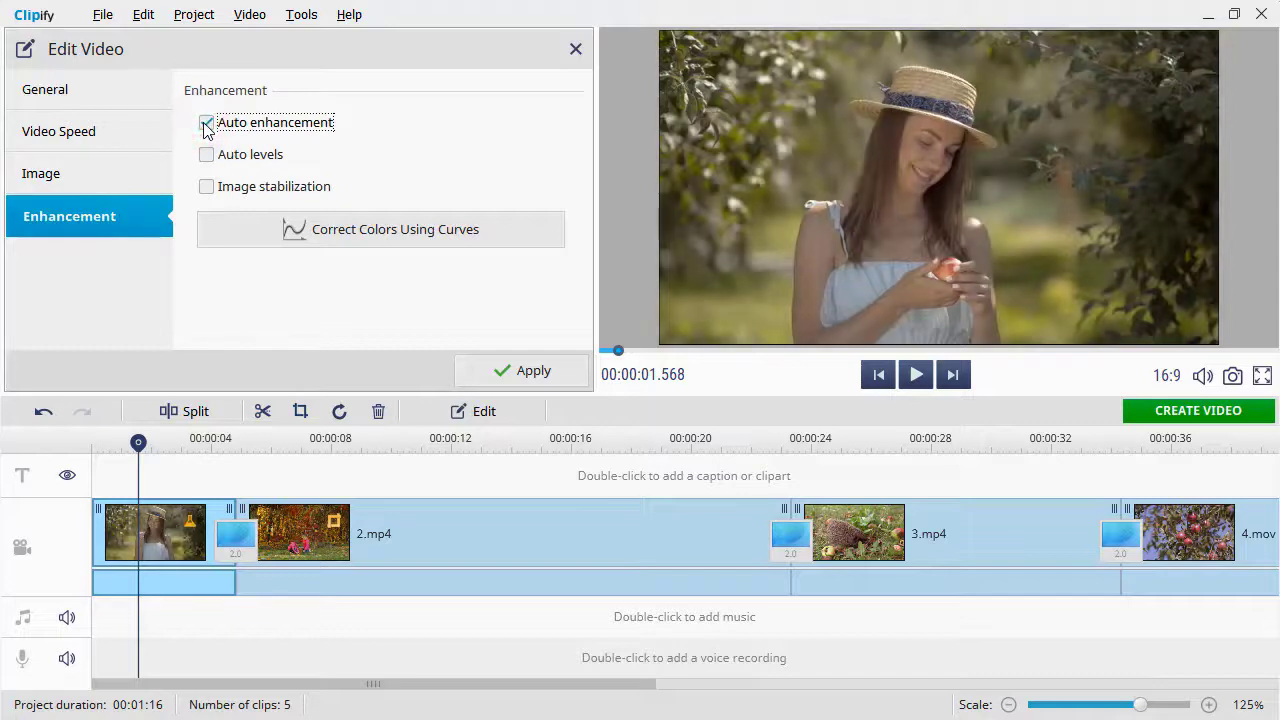
# Step: Give the girl-in-hat clip an S-shaped brightness curve and save it
pyautogui.click(282, 223)
pyautogui.moveTo(476, 228); pyautogui.dragTo(465, 220)
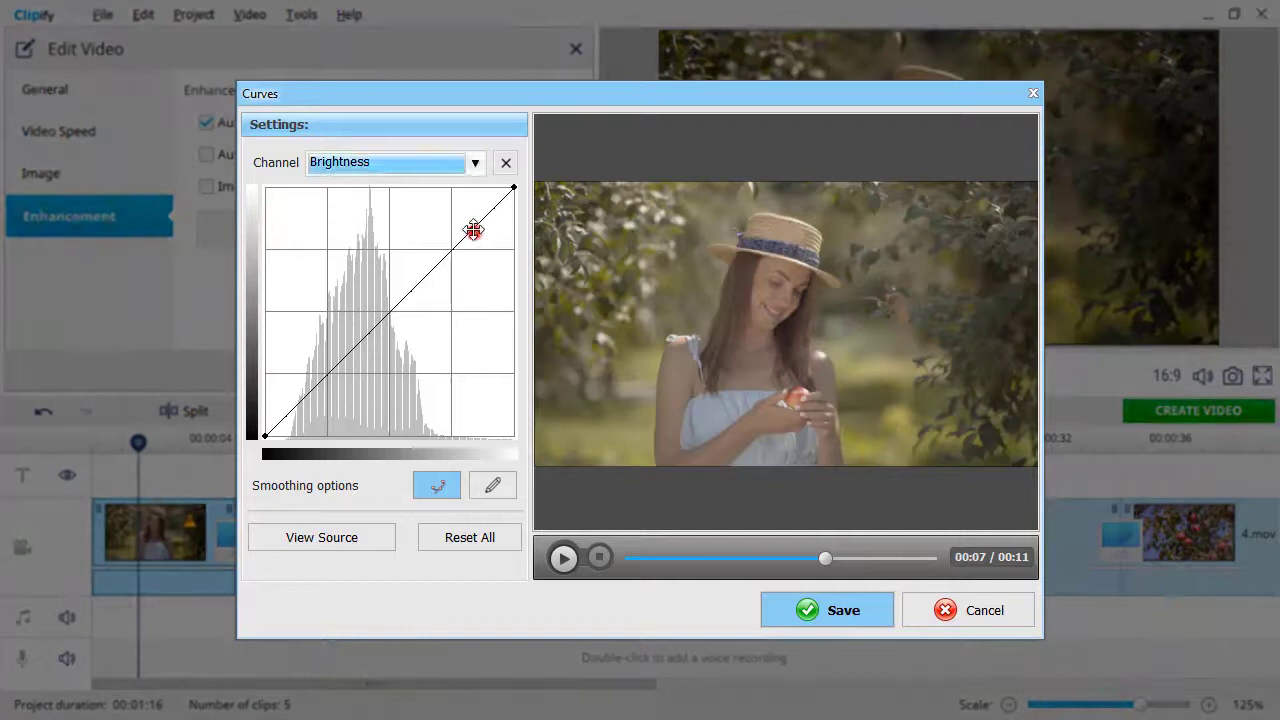
pyautogui.moveTo(380, 300); pyautogui.dragTo(365, 355)
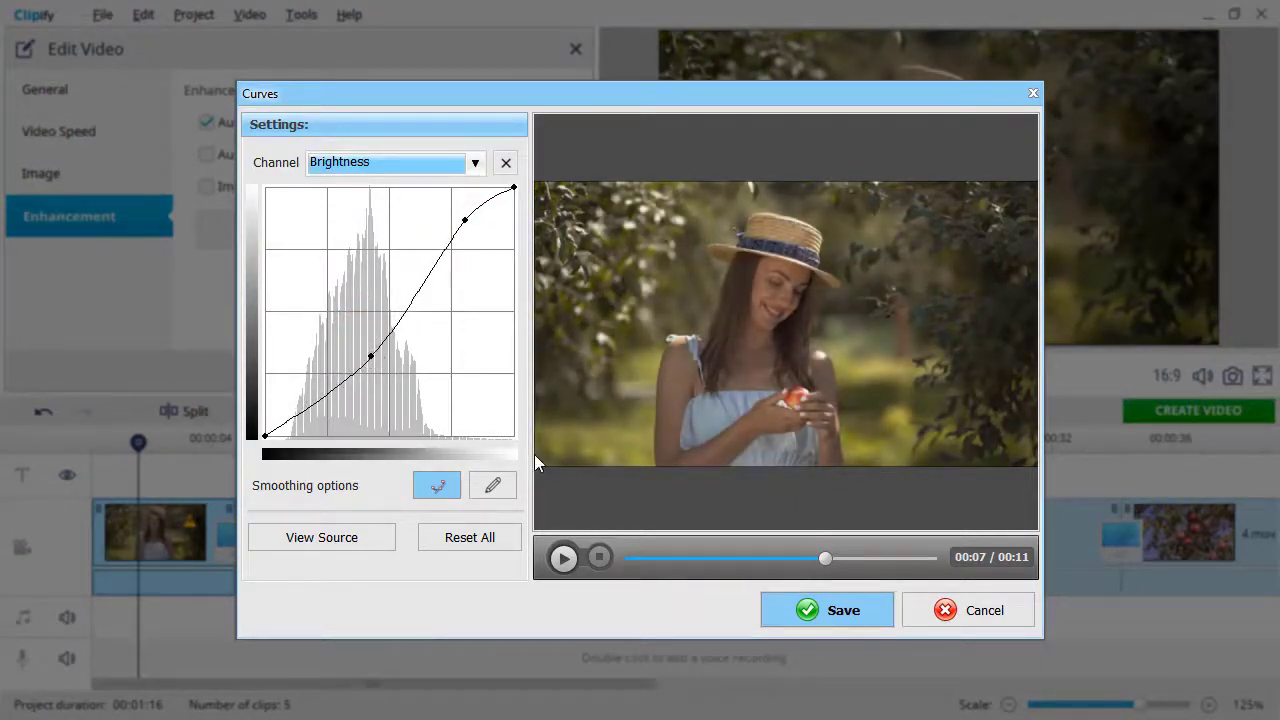
pyautogui.click(792, 607)
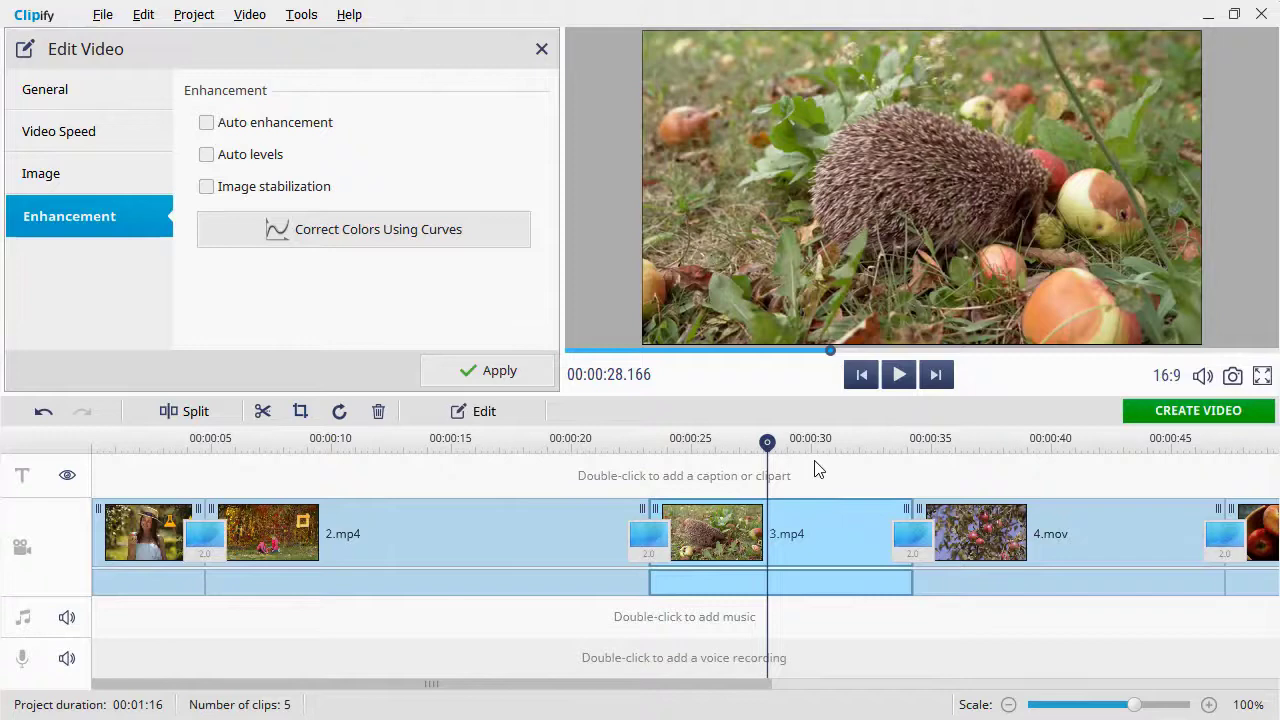
# Step: Raise brightness, slightly lower contrast and boost saturation on 3.mp4, then apply
pyautogui.click(122, 182)
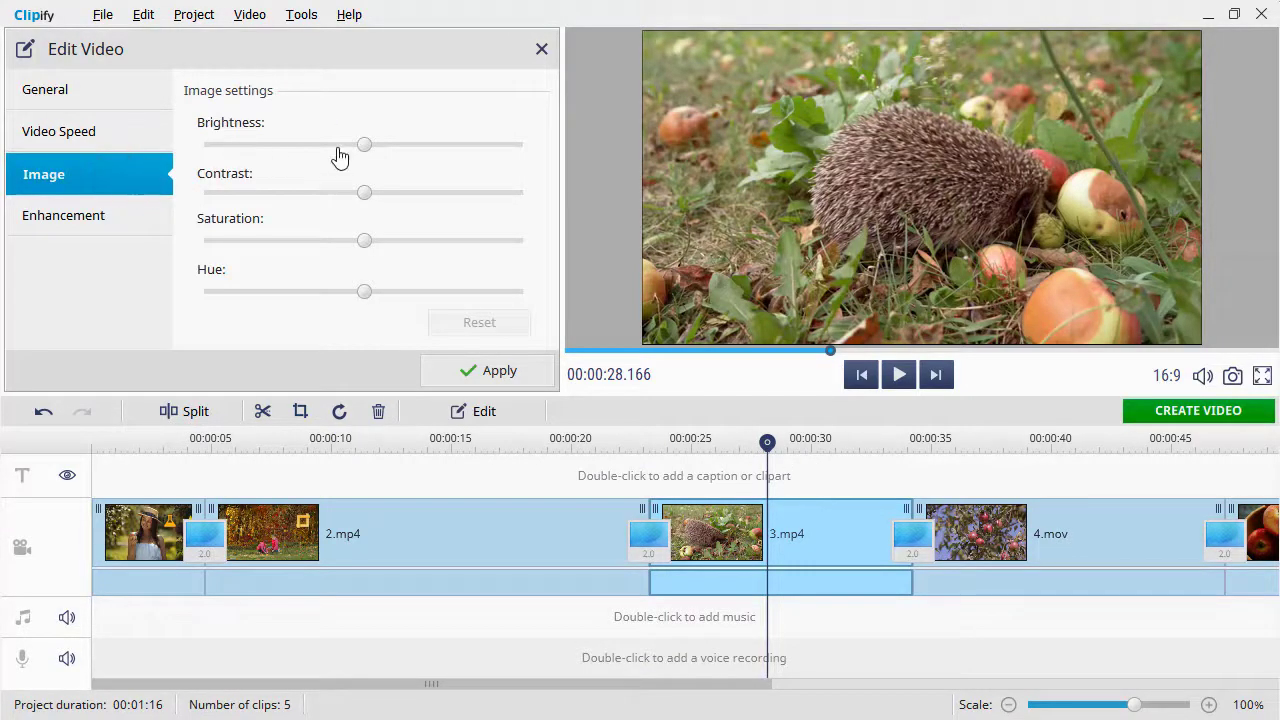
pyautogui.moveTo(364, 144); pyautogui.dragTo(386, 147)
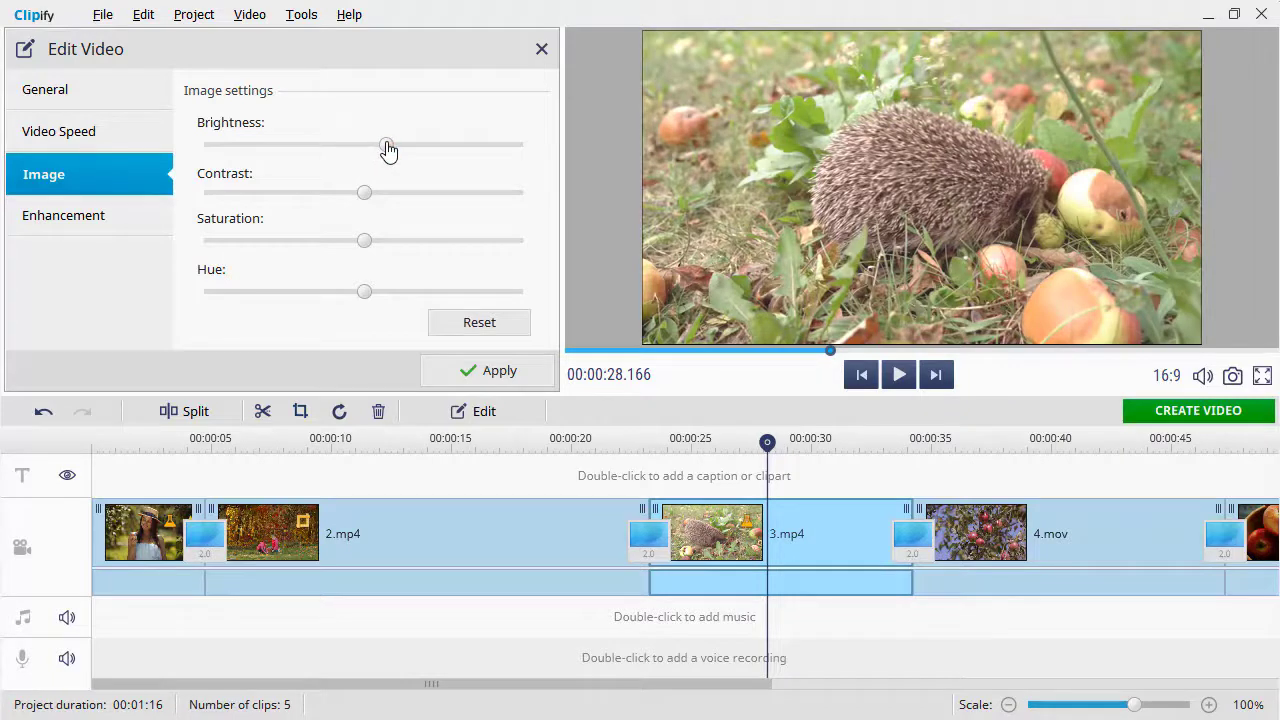
pyautogui.moveTo(366, 196)
pyautogui.mouseDown()
pyautogui.moveTo(347, 198)
pyautogui.moveTo(384, 200)
pyautogui.mouseUp()
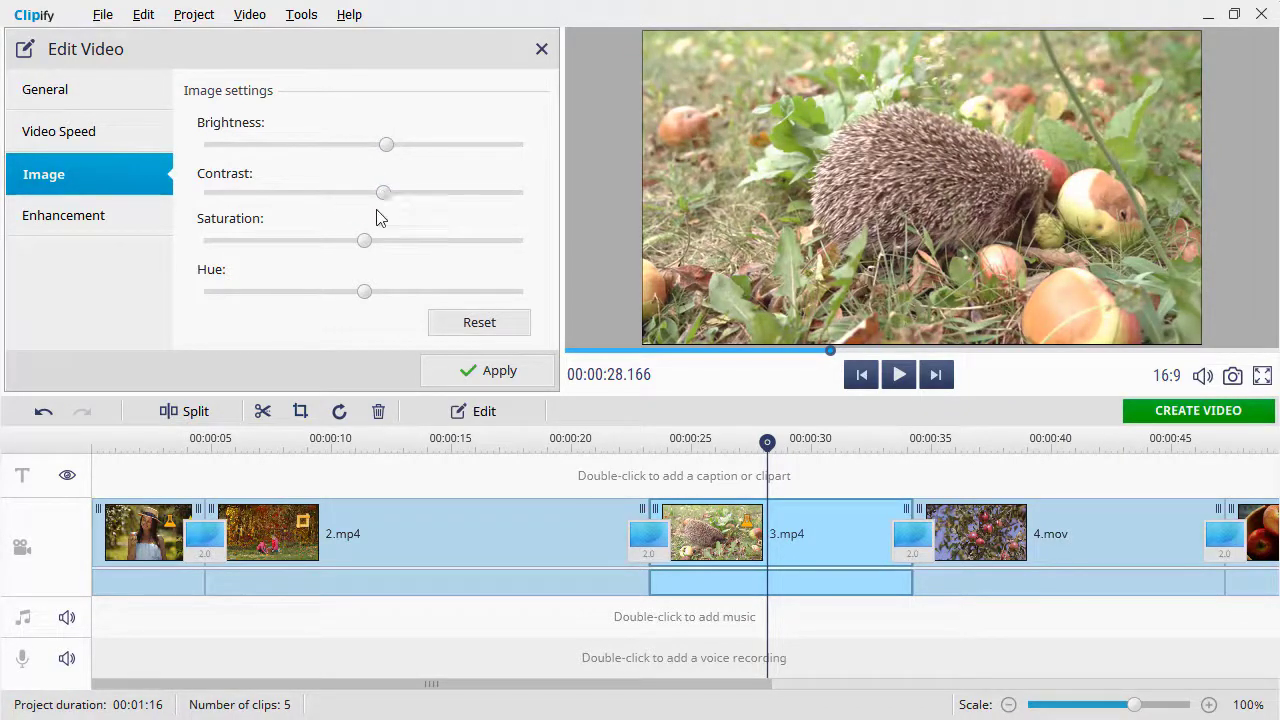
pyautogui.moveTo(366, 242); pyautogui.dragTo(412, 242)
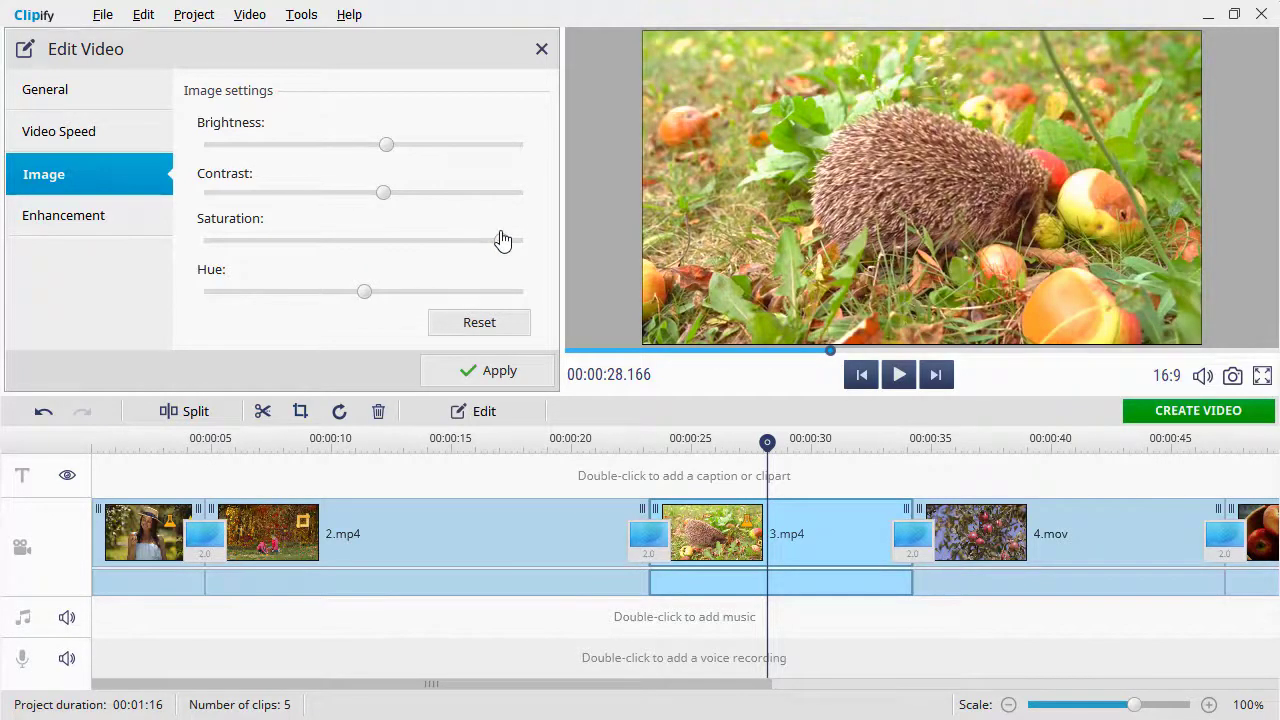
pyautogui.click(470, 370)
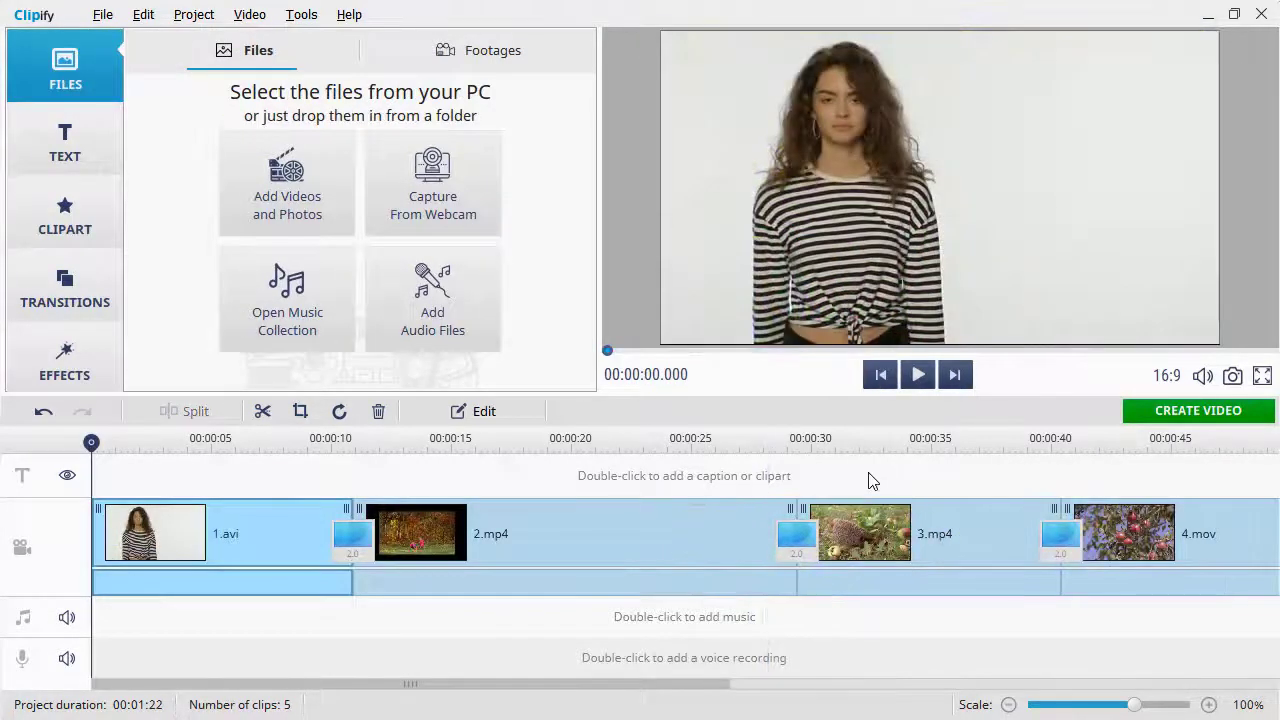
# Step: Try splitting and trimming 1.avi at about 6.4 seconds, then back out unchanged
pyautogui.moveTo(1134, 704); pyautogui.dragTo(1153, 705)
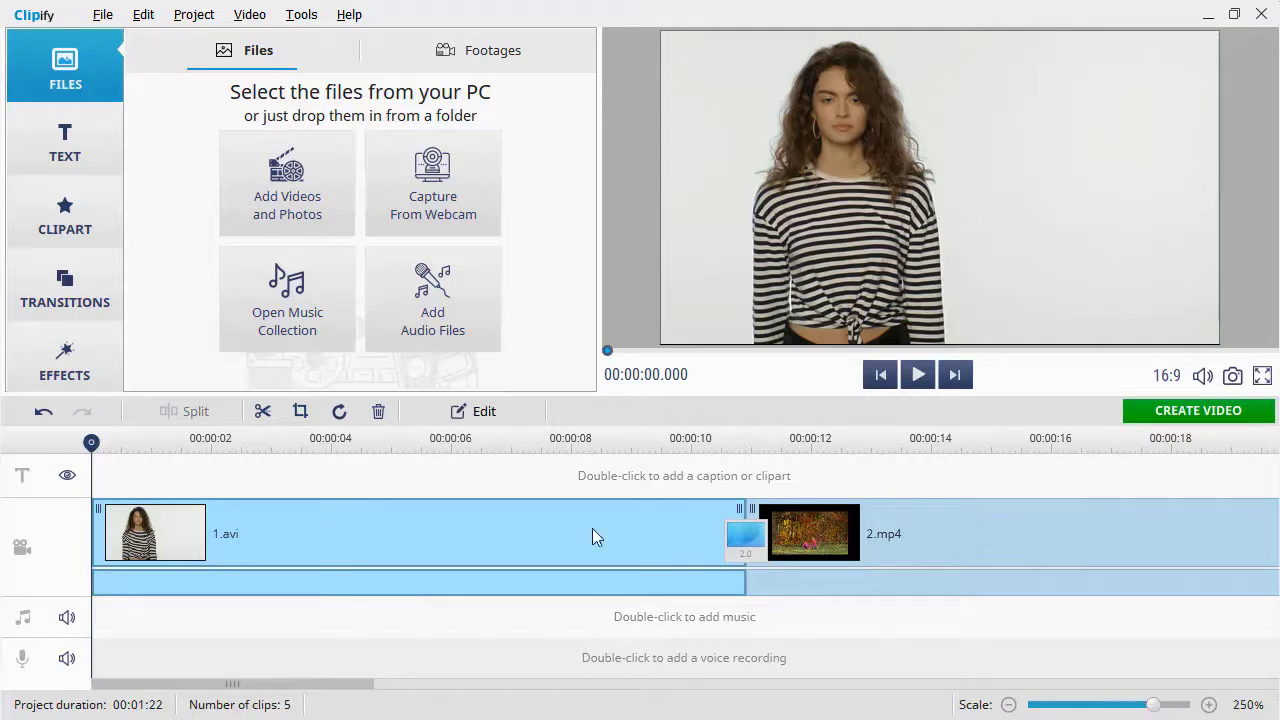
pyautogui.moveTo(91, 446); pyautogui.dragTo(455, 455)
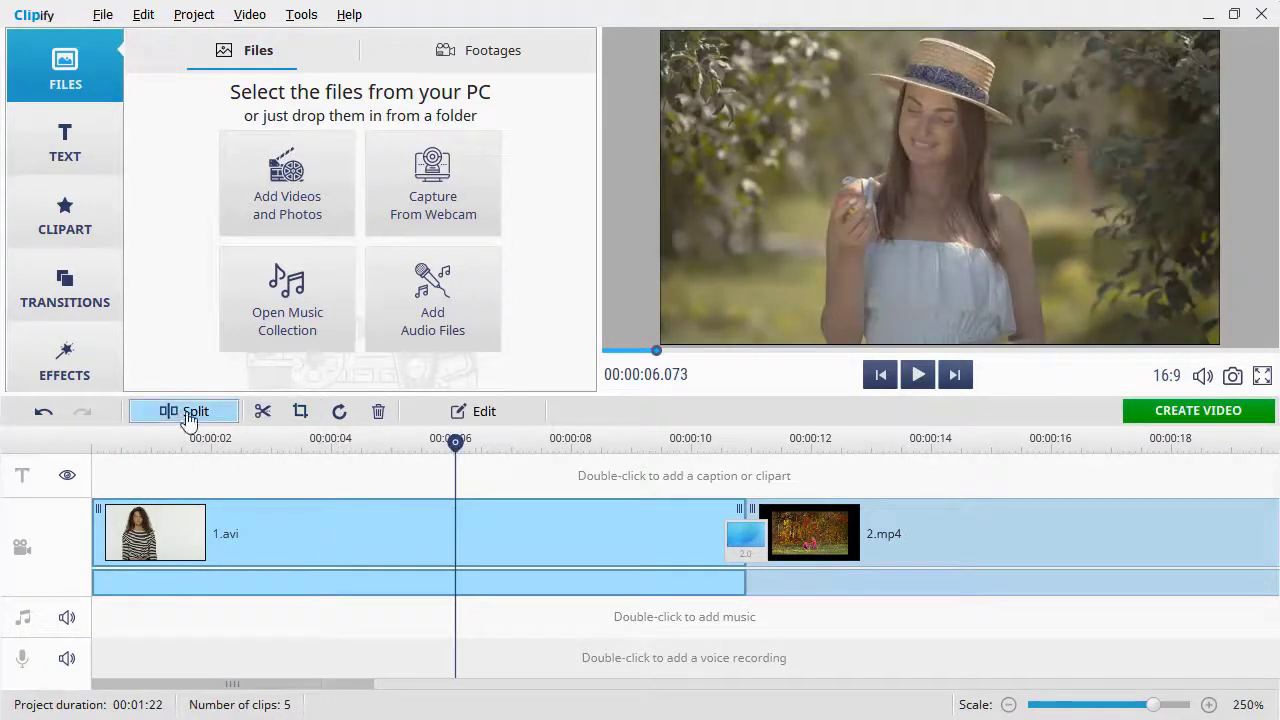
pyautogui.click(180, 414)
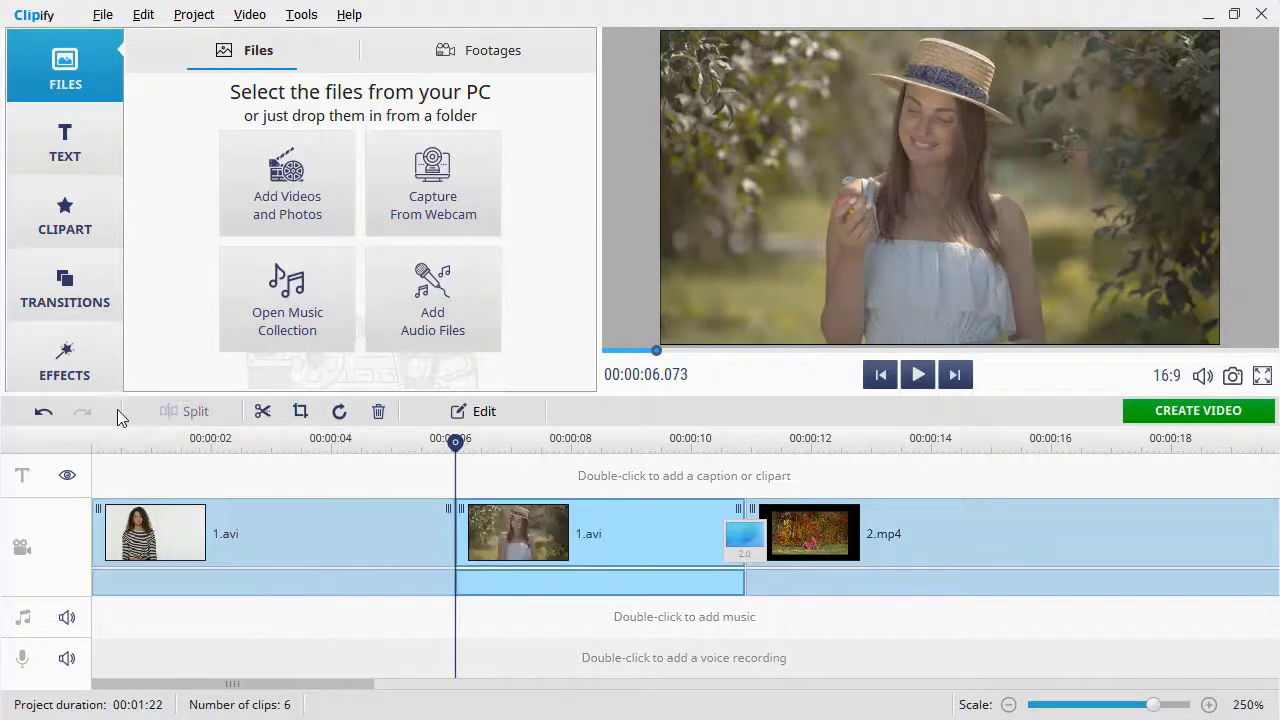
pyautogui.click(40, 412)
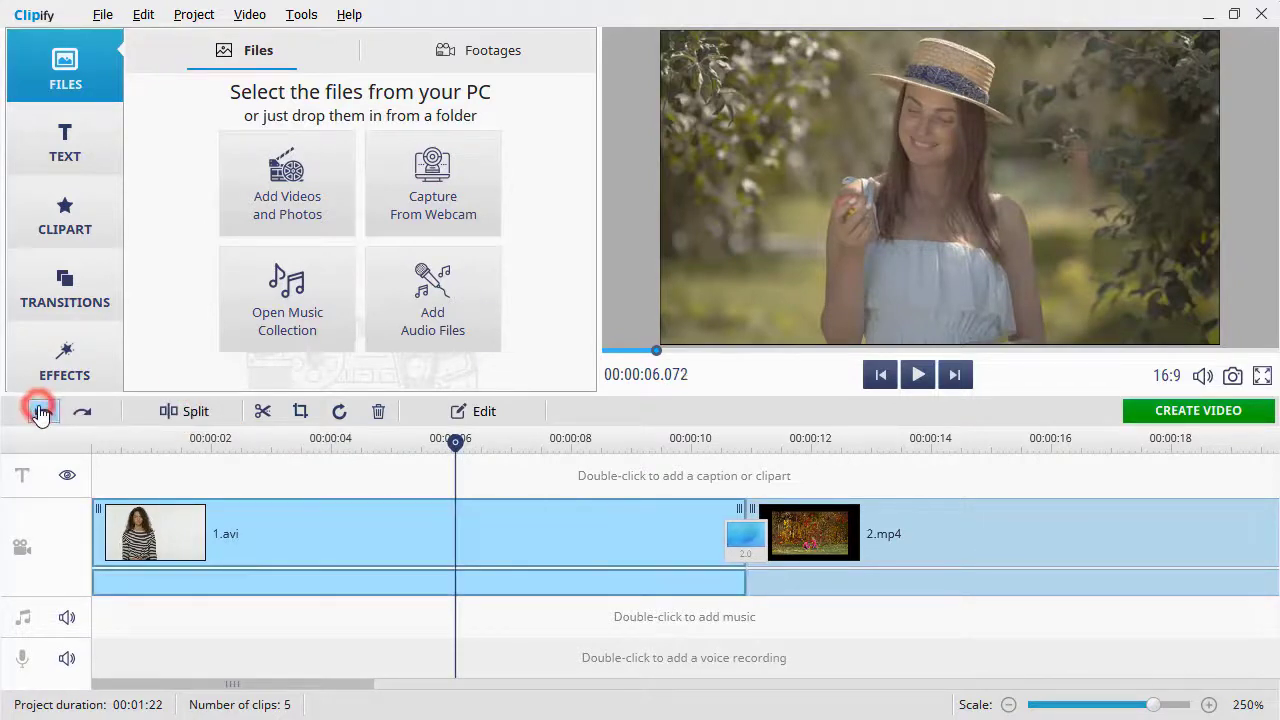
pyautogui.click(264, 411)
pyautogui.moveTo(305, 505); pyautogui.dragTo(666, 514)
pyautogui.moveTo(297, 531); pyautogui.dragTo(658, 533)
pyautogui.click(957, 620)
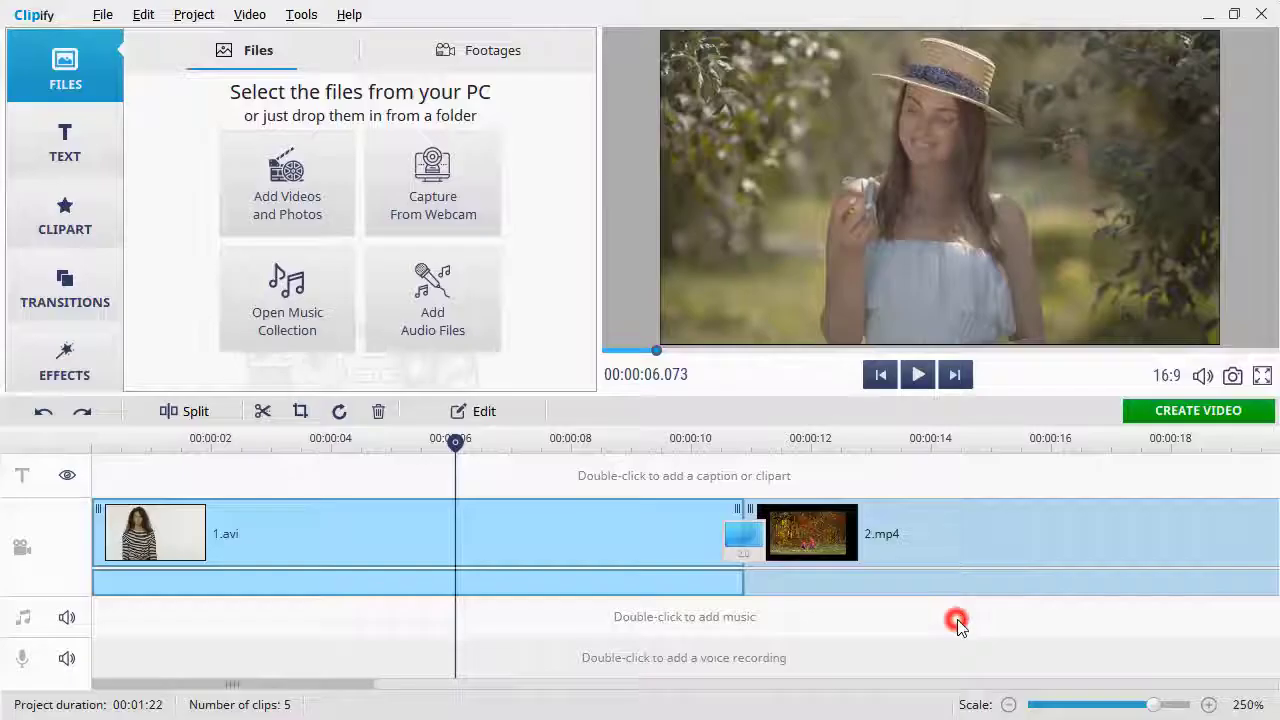
# Step: Split 1.avi at the playhead and delete its striped-shirt opening part
pyautogui.click(193, 411)
pyautogui.click(252, 531)
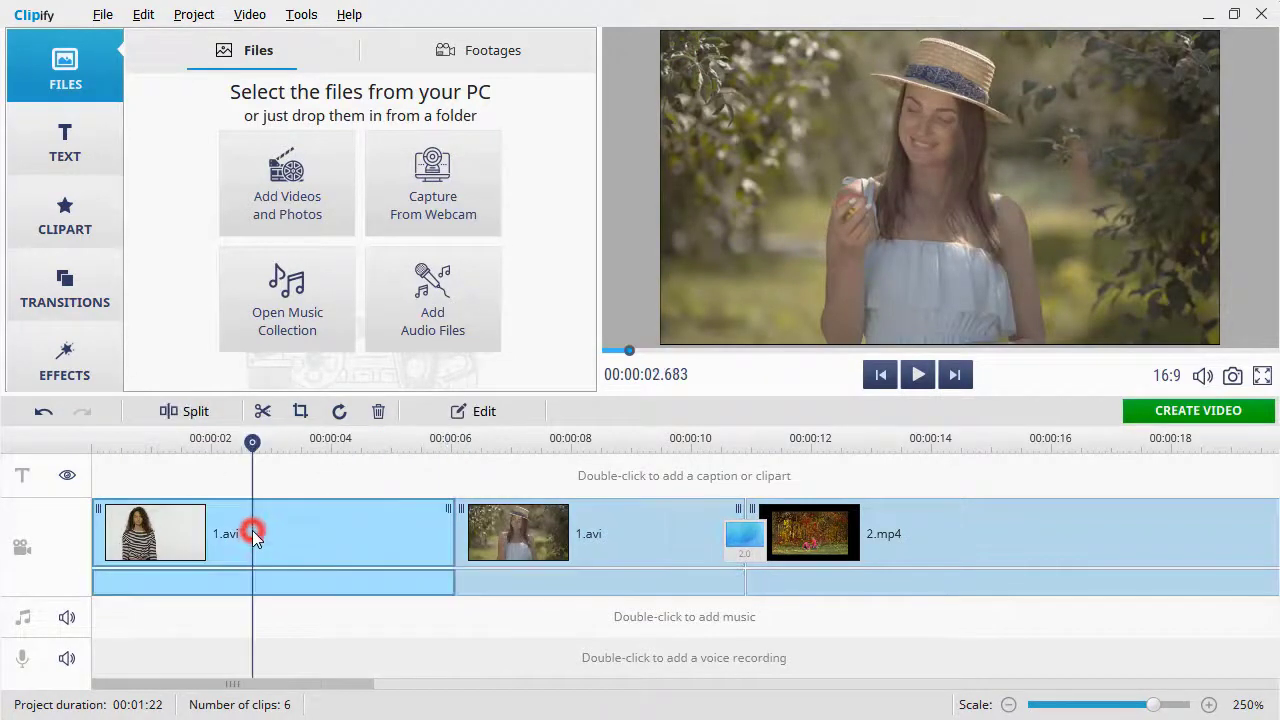
pyautogui.click(378, 414)
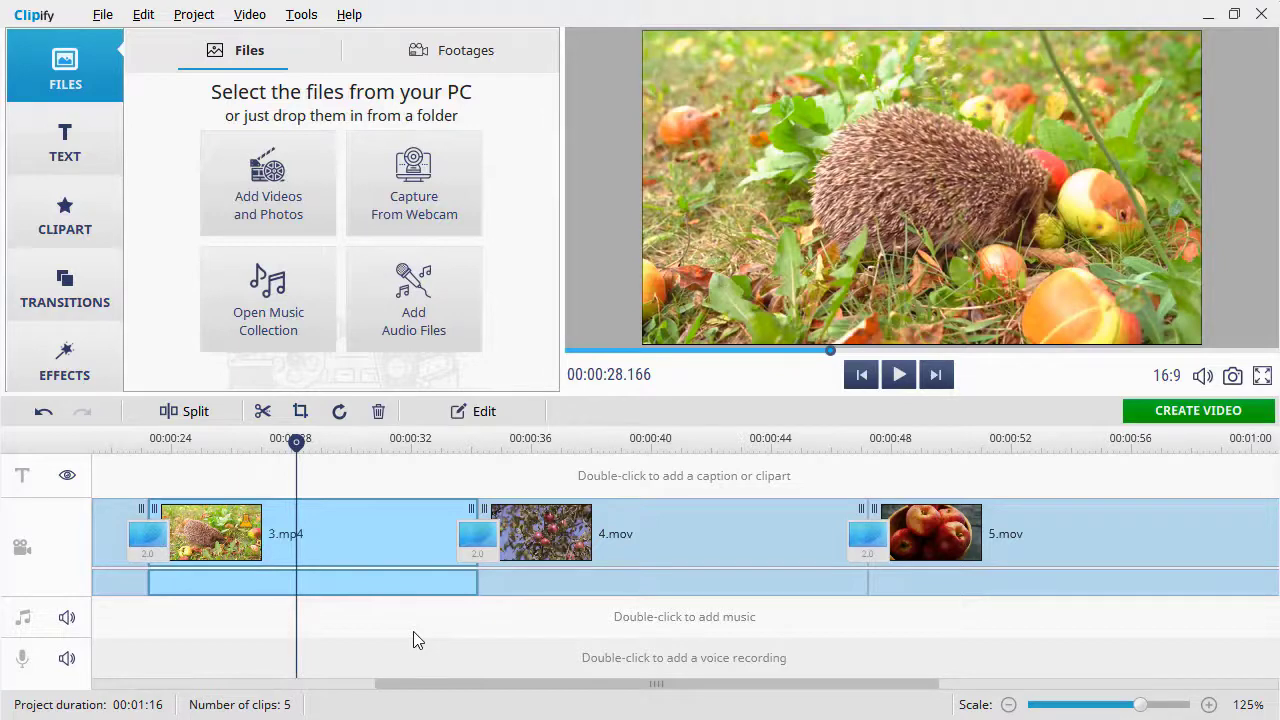
# Step: Select the apple-tree clip 4.mov and show the Landscape effects category
pyautogui.click(607, 526)
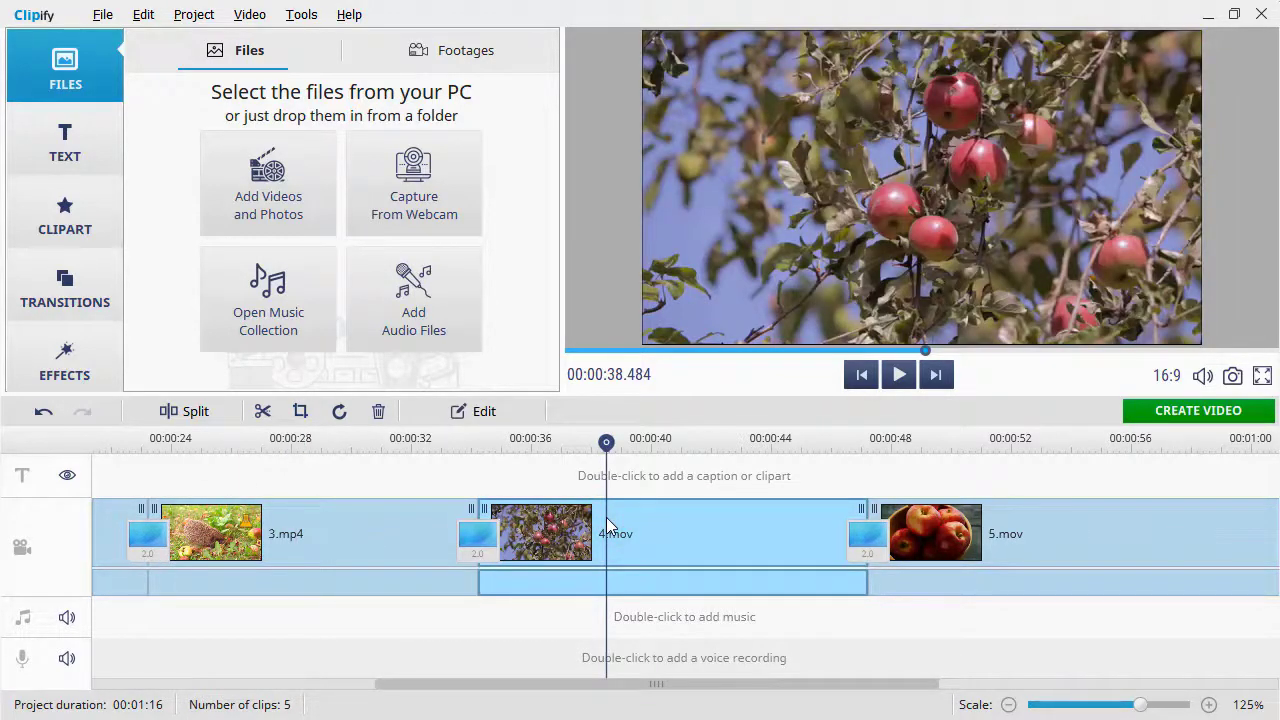
pyautogui.click(60, 366)
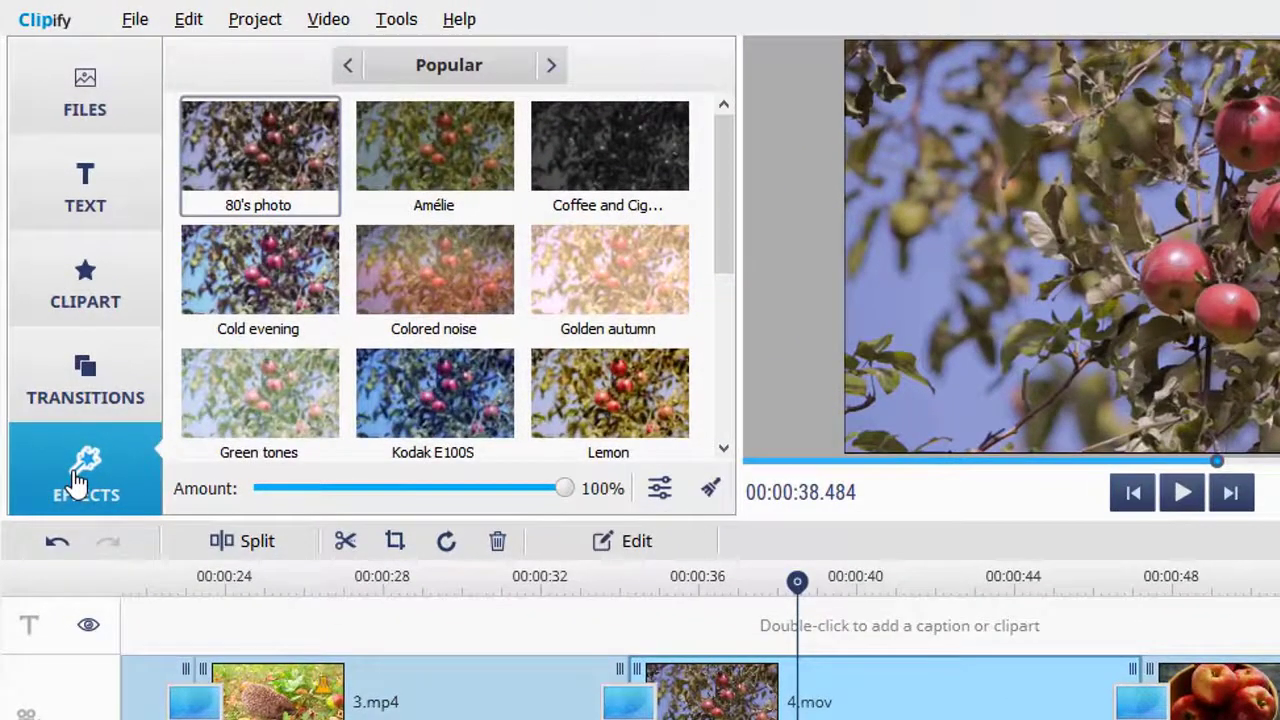
pyautogui.click(436, 72)
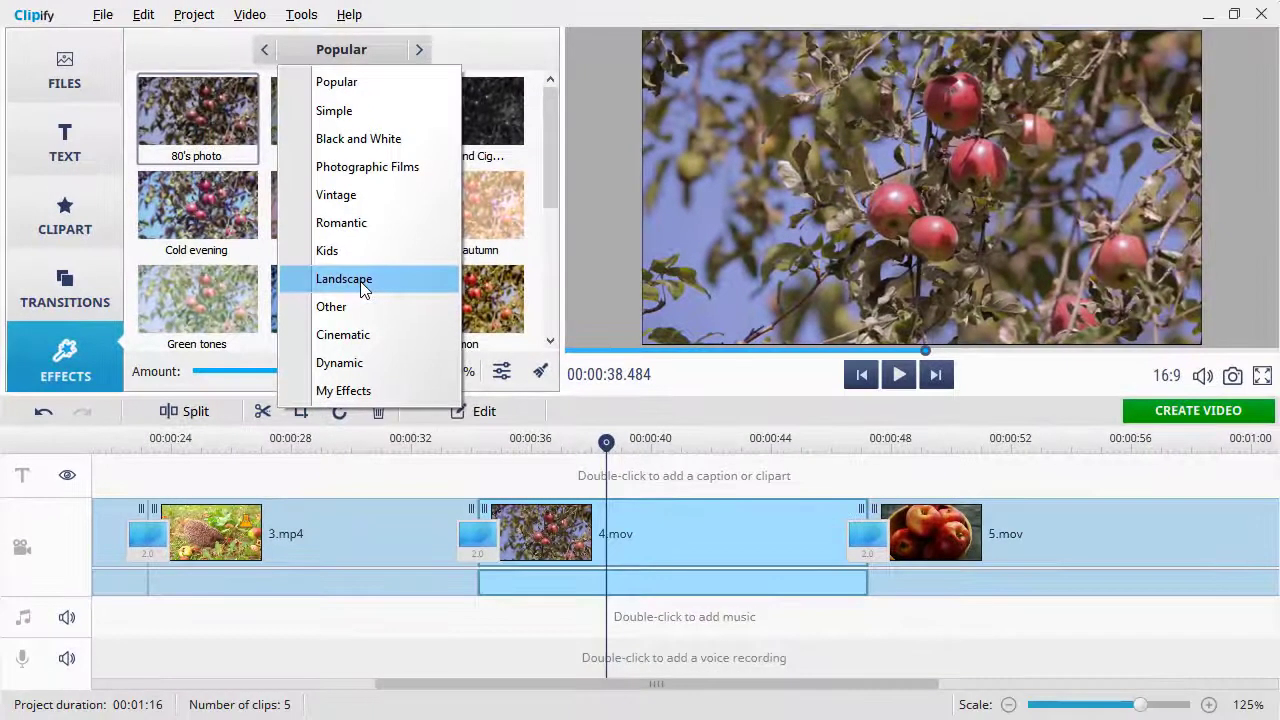
pyautogui.click(363, 288)
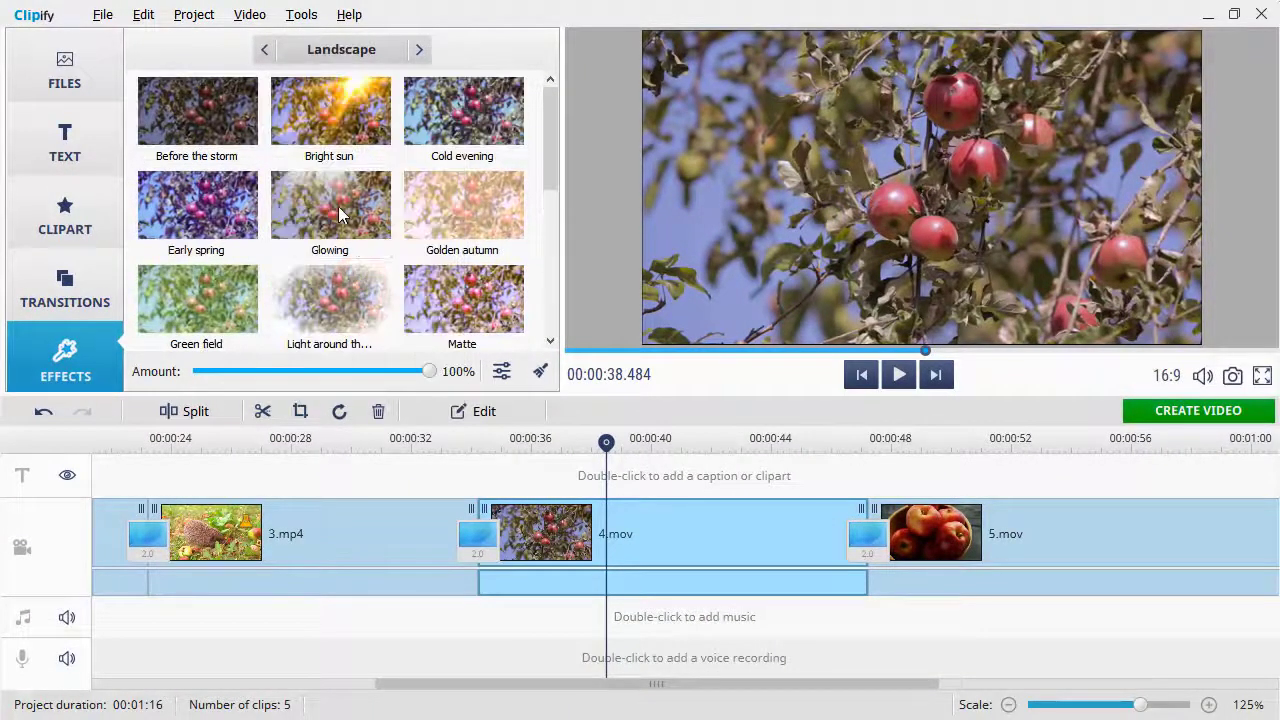
# Step: Preview Glowing, Light around the edges and Summer sunset, then apply Bright sun to 4.mov
pyautogui.click(337, 205)
pyautogui.click(351, 302)
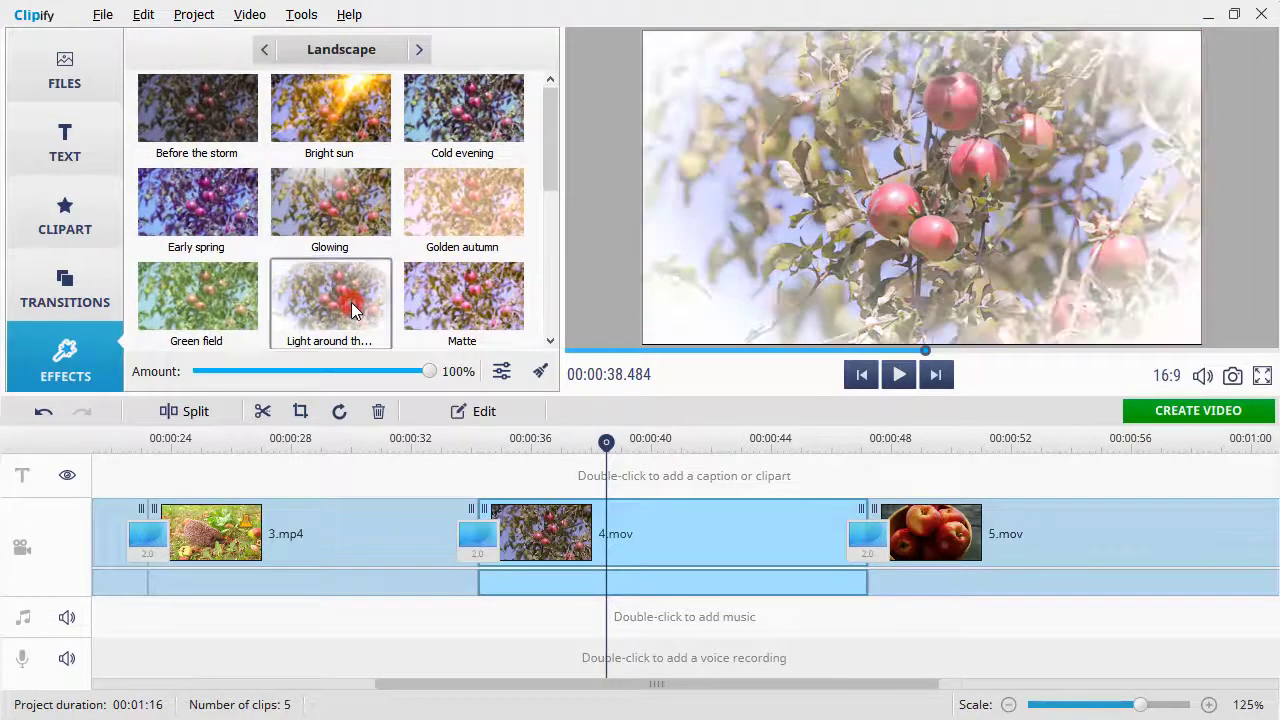
pyautogui.moveTo(550, 155); pyautogui.dragTo(550, 255)
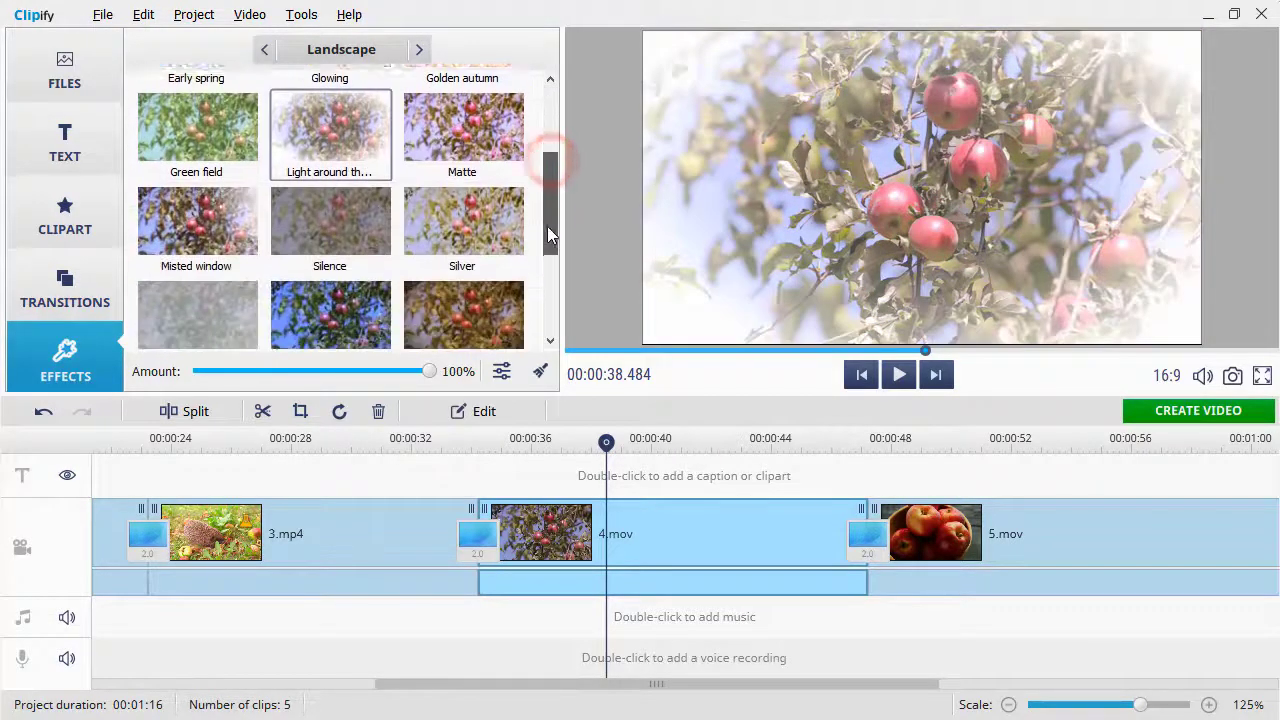
pyautogui.click(468, 199)
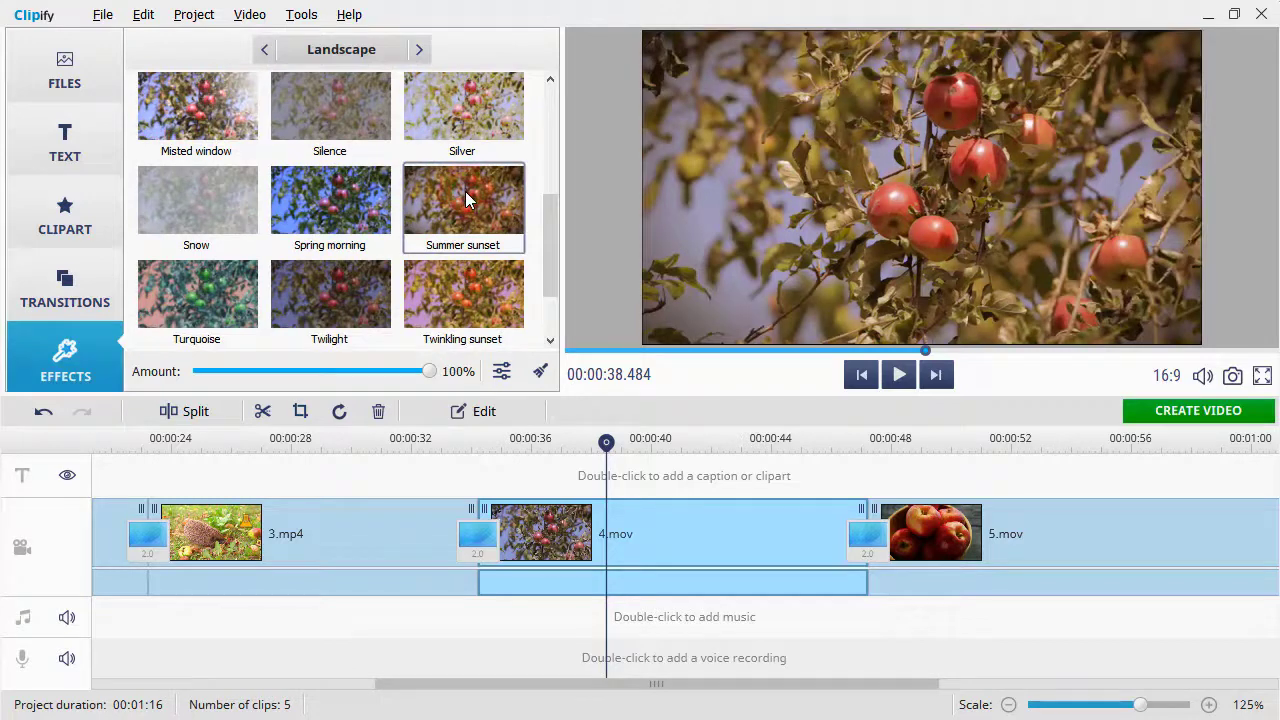
pyautogui.moveTo(548, 251); pyautogui.dragTo(546, 127)
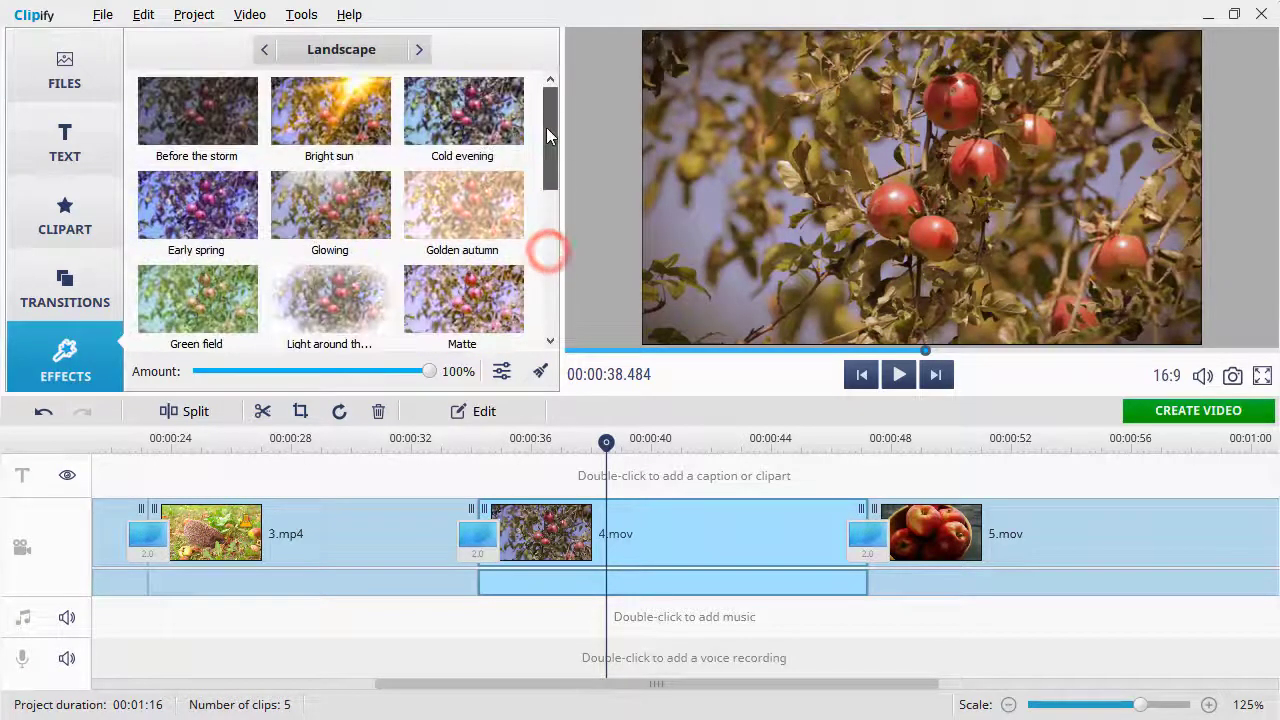
pyautogui.click(347, 126)
pyautogui.moveTo(333, 108); pyautogui.dragTo(659, 531)
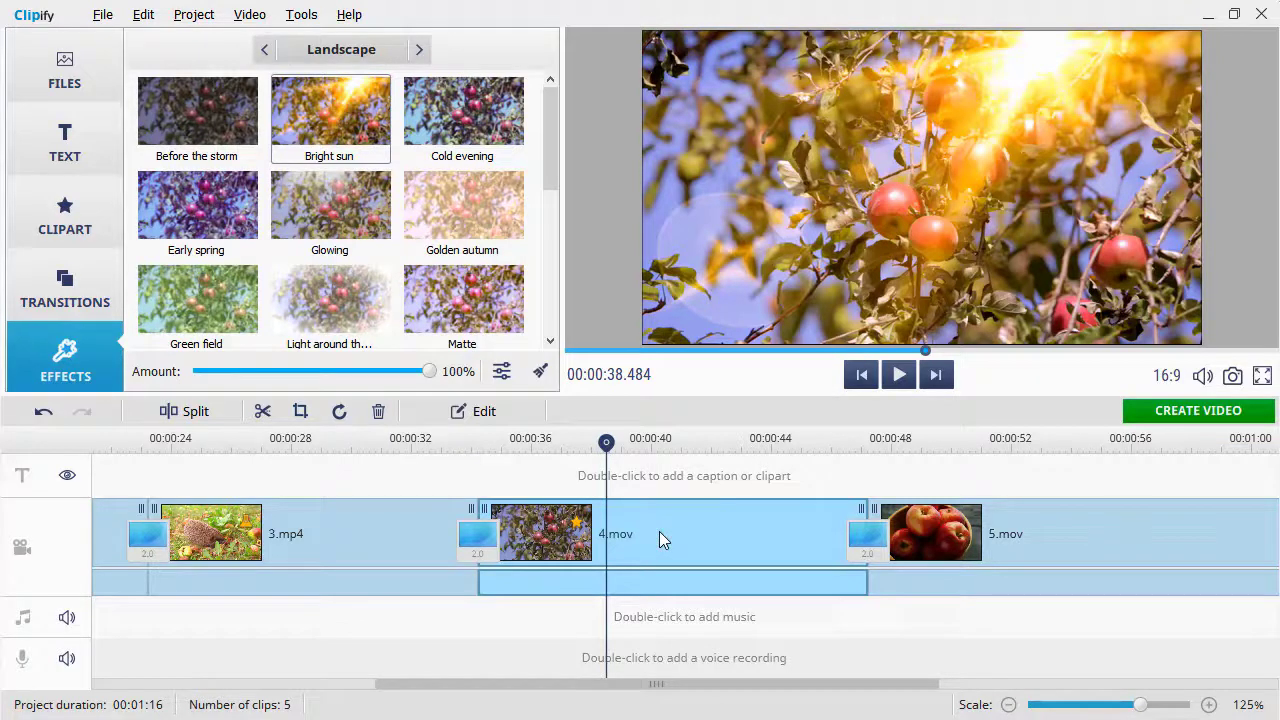
pyautogui.click(898, 376)
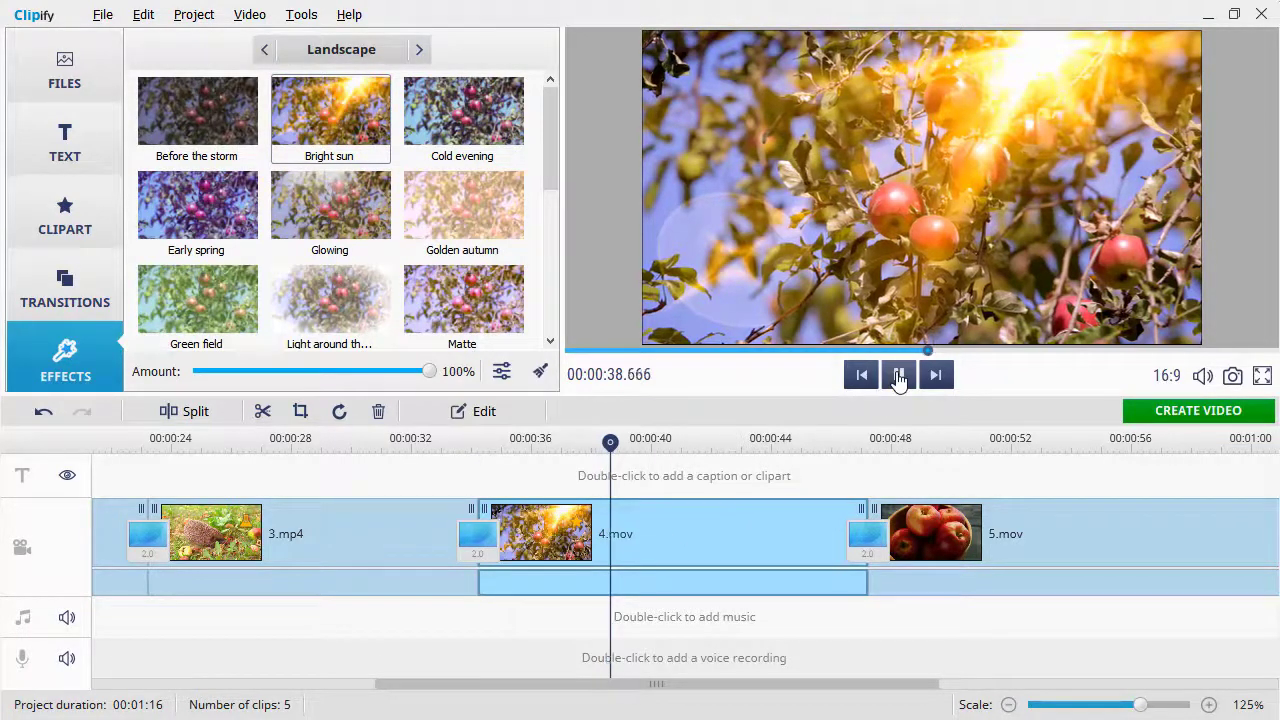